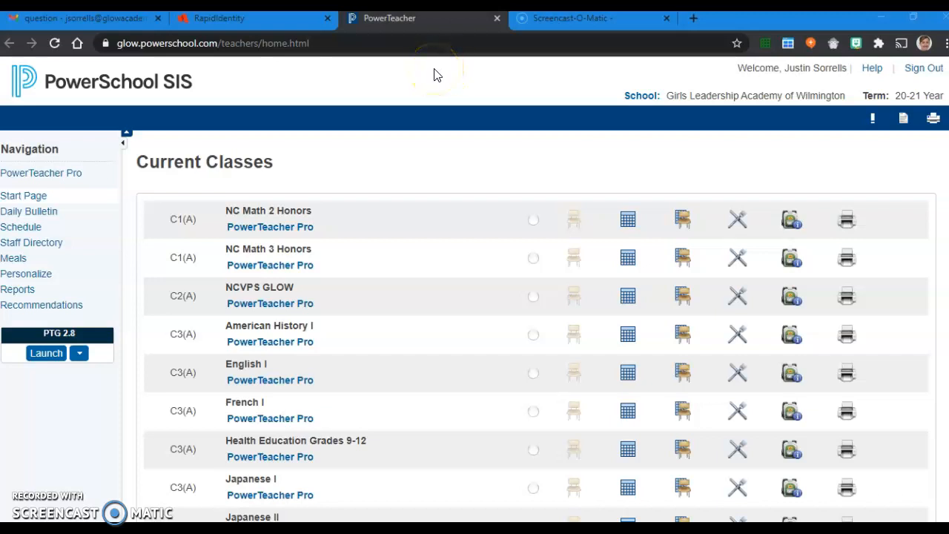
# Open the PowerTeacher Pro gradebook for the NC Math 3 Honors class
pyautogui.click(275, 23)
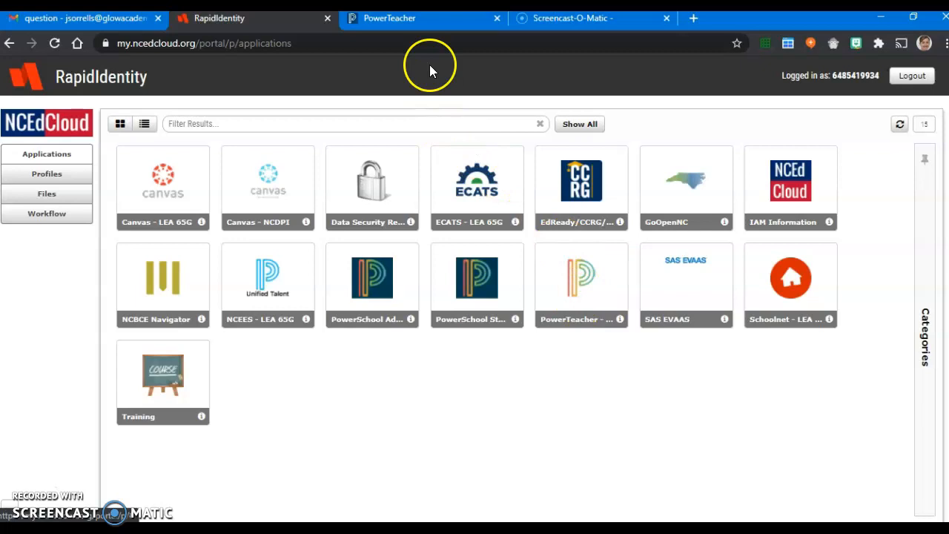
pyautogui.click(404, 19)
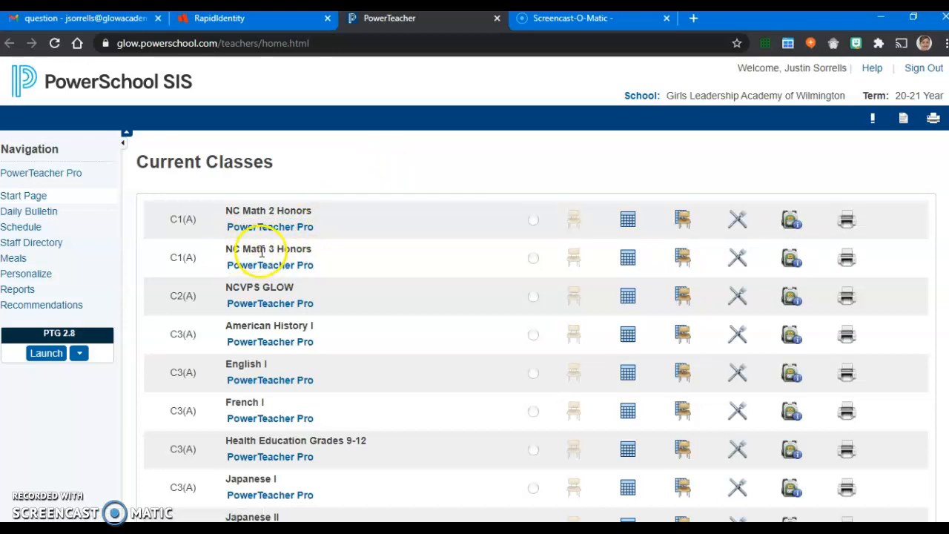
pyautogui.click(286, 270)
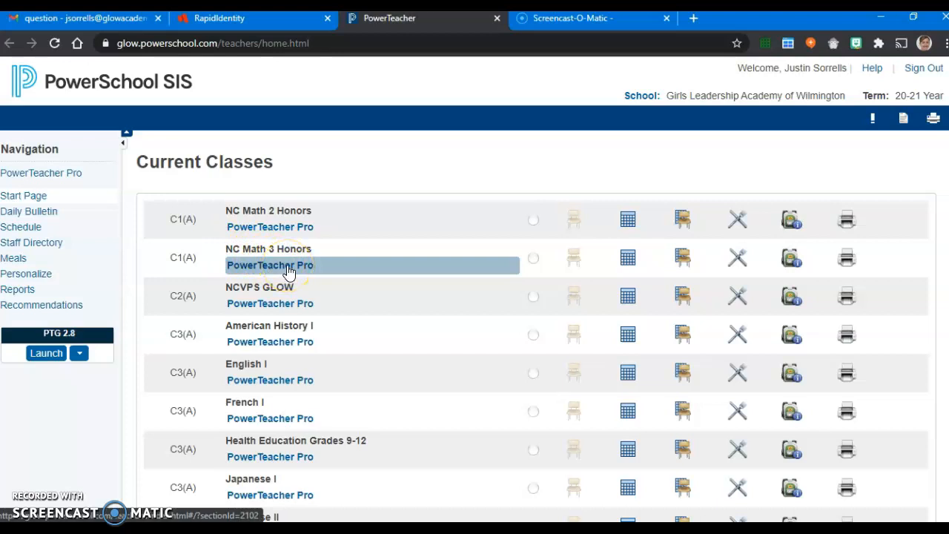
pyautogui.click(288, 272)
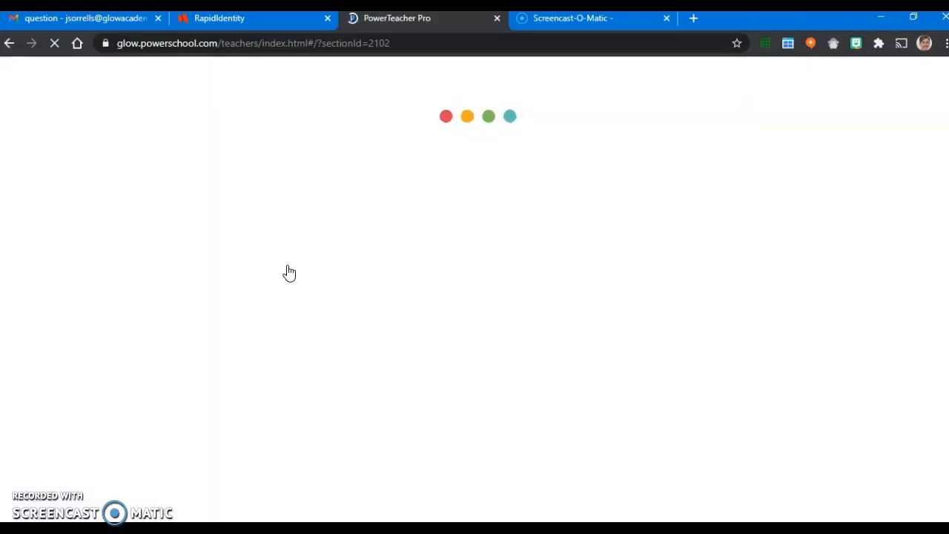
pyautogui.click(315, 268)
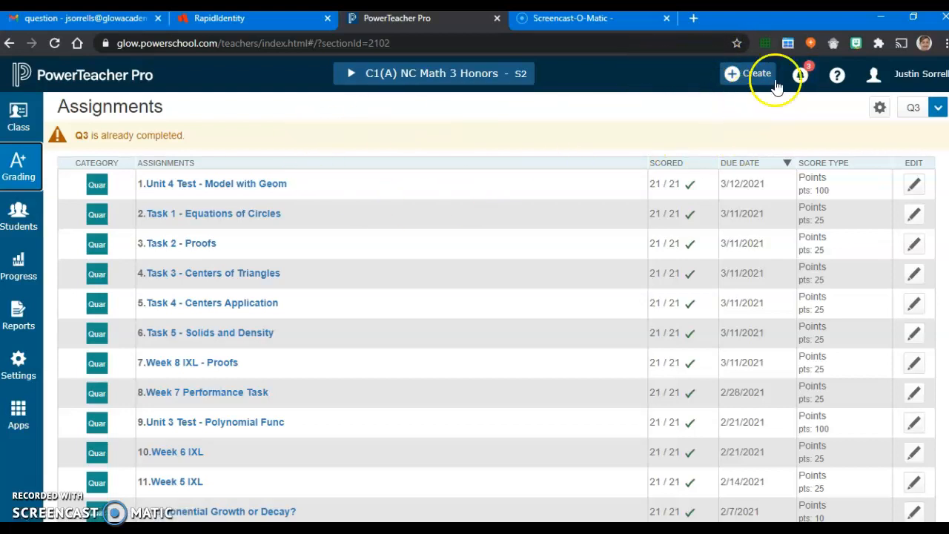
# Start a new grading category and name it "Quarter 4 Assignments"
pyautogui.click(732, 77)
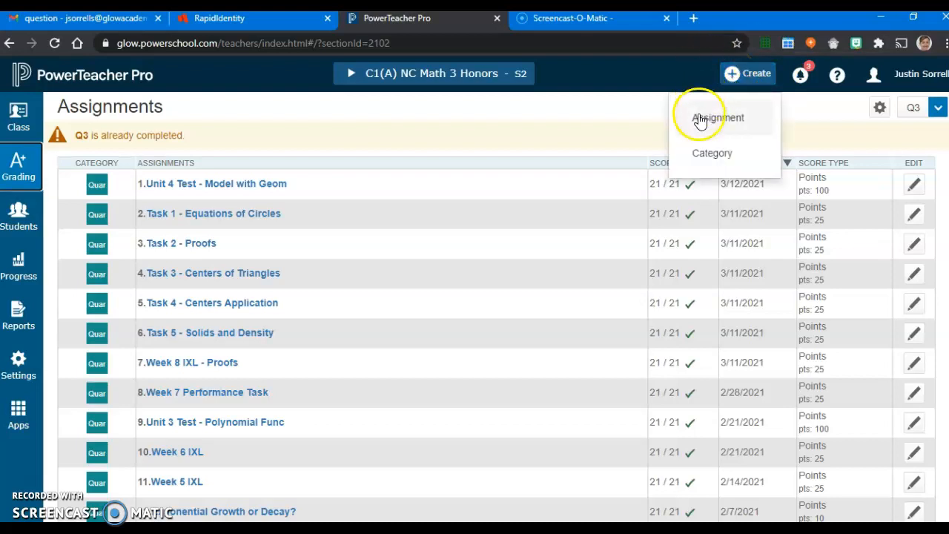
pyautogui.click(708, 156)
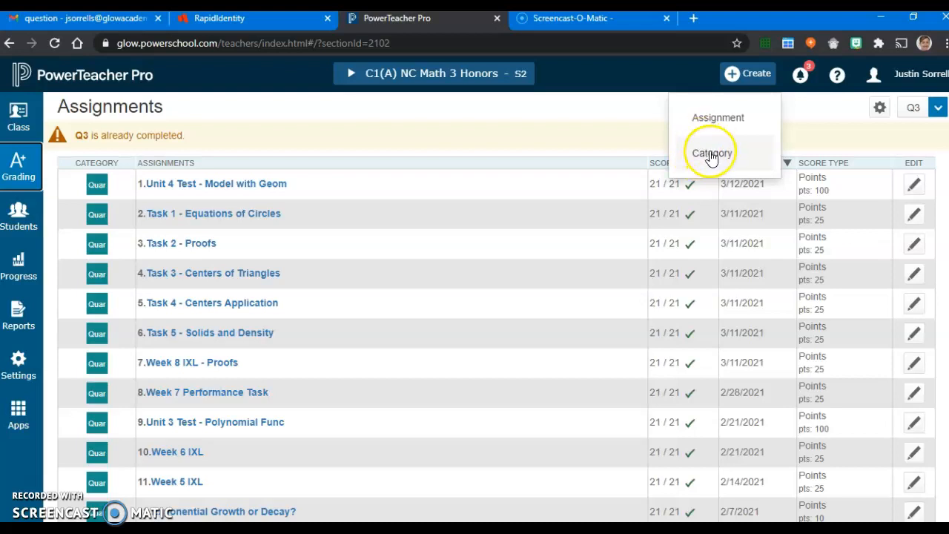
pyautogui.click(709, 154)
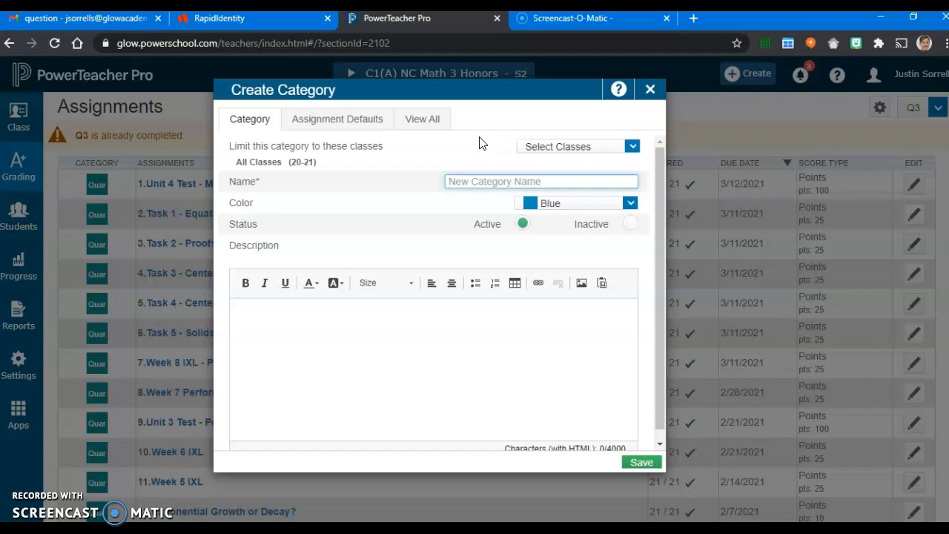
pyautogui.write('Quarter 4 Asss')
pyautogui.press('BackSpace')
pyautogui.write('ignments')
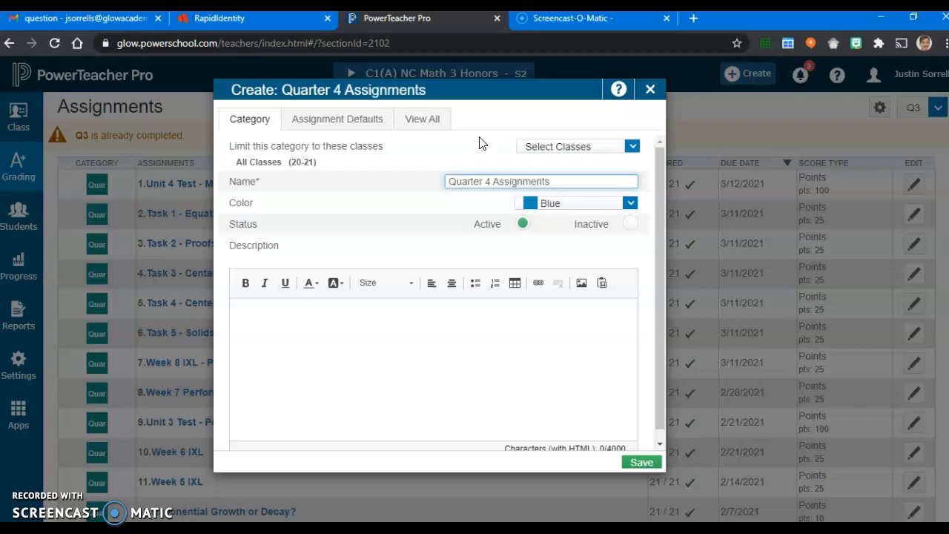
# Shorten the new category's name to "Q4 Assignments"
pyautogui.press('BackSpace')
pyautogui.press('BackSpace')
pyautogui.press('BackSpace')
pyautogui.press('BackSpace')
pyautogui.press('BackSpace')
pyautogui.press('BackSpace')
pyautogui.press('Delete')
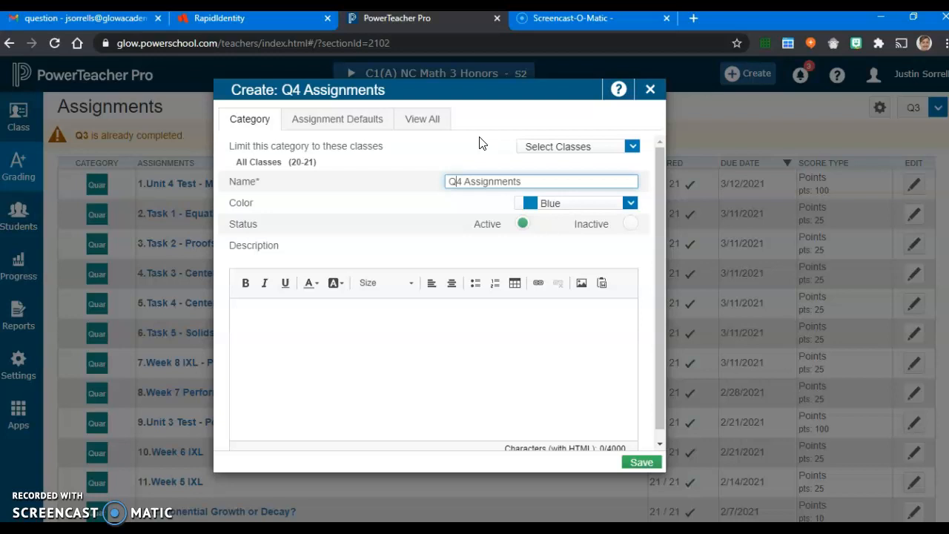
# Limit the new category to the C1(A) NC Math 3 Honors class
pyautogui.click(512, 133)
pyautogui.click(631, 147)
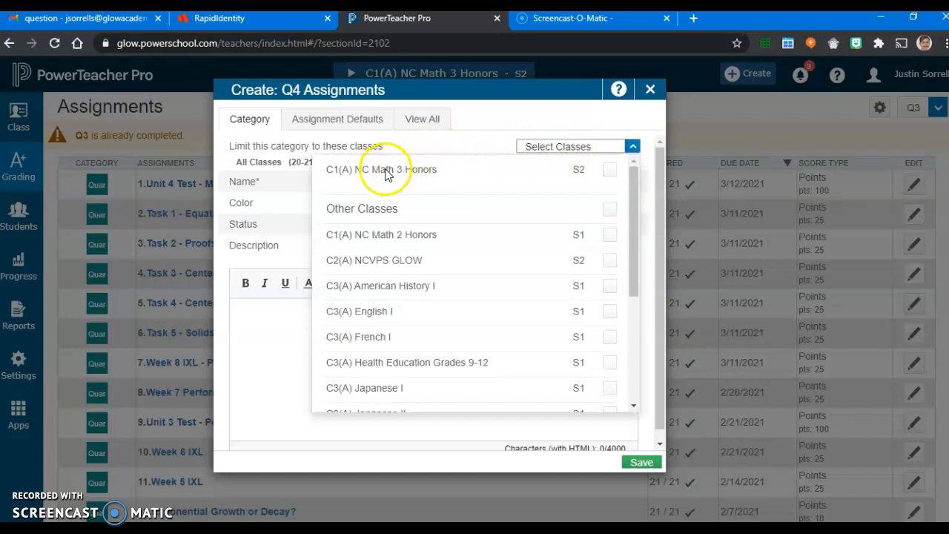
pyautogui.click(609, 171)
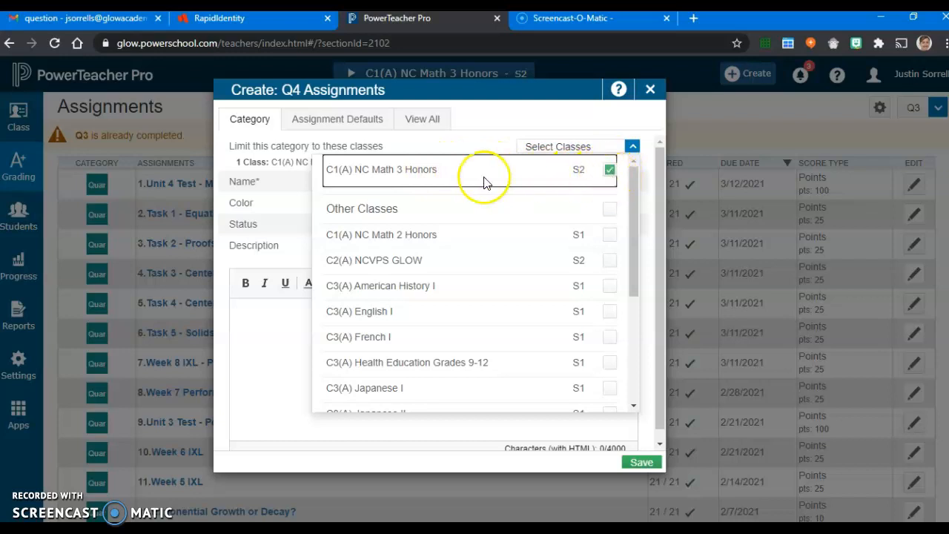
pyautogui.click(296, 208)
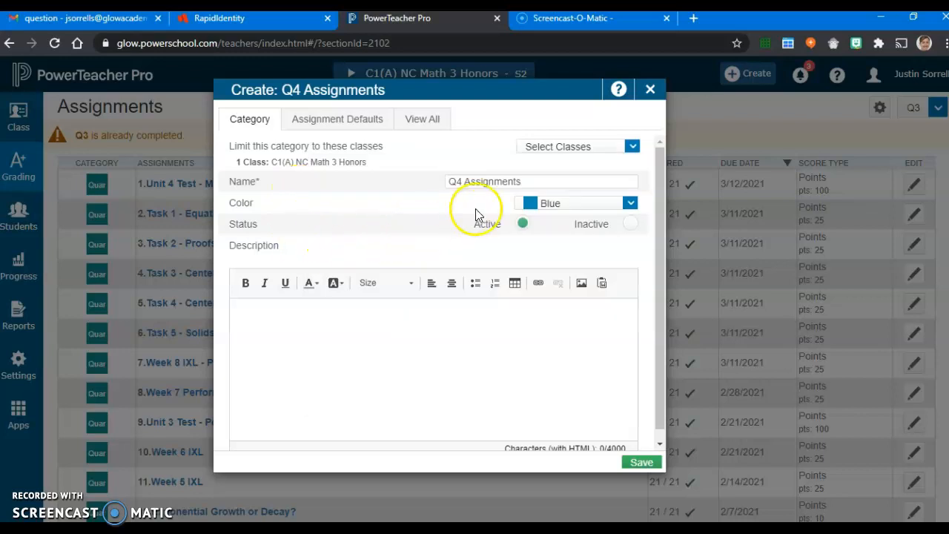
# Set the category's color to Purple and save the category
pyautogui.click(630, 203)
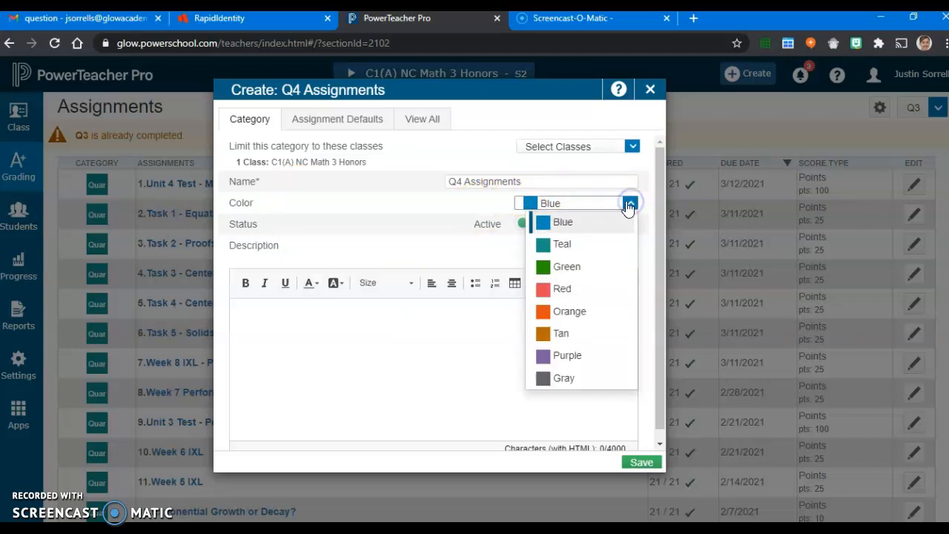
pyautogui.click(576, 359)
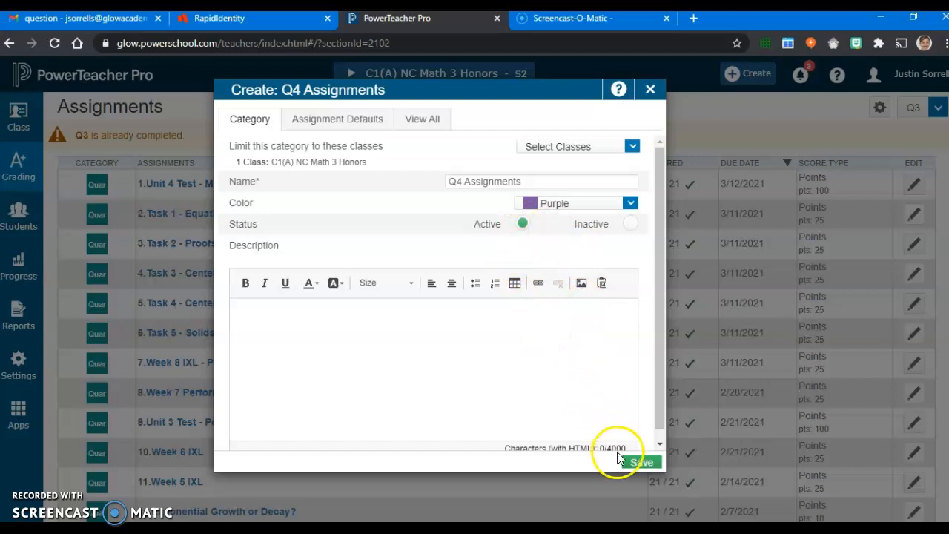
pyautogui.click(642, 463)
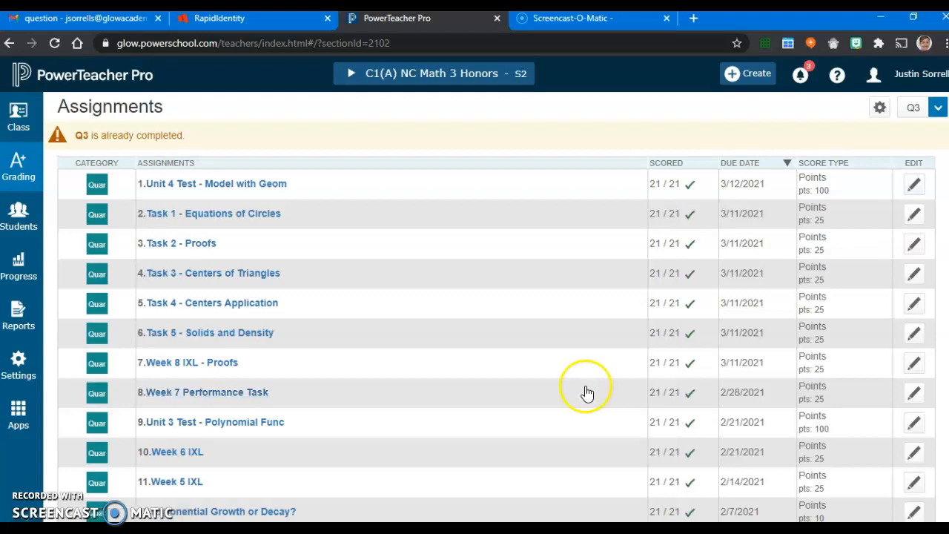
# Open the Traditional Grade Calculations settings and look through the list of classes
pyautogui.click(29, 367)
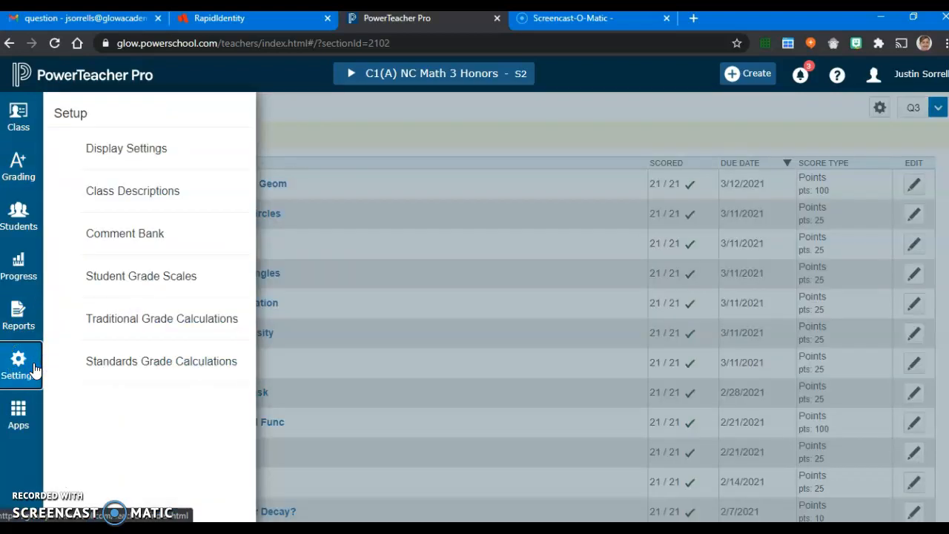
pyautogui.click(124, 324)
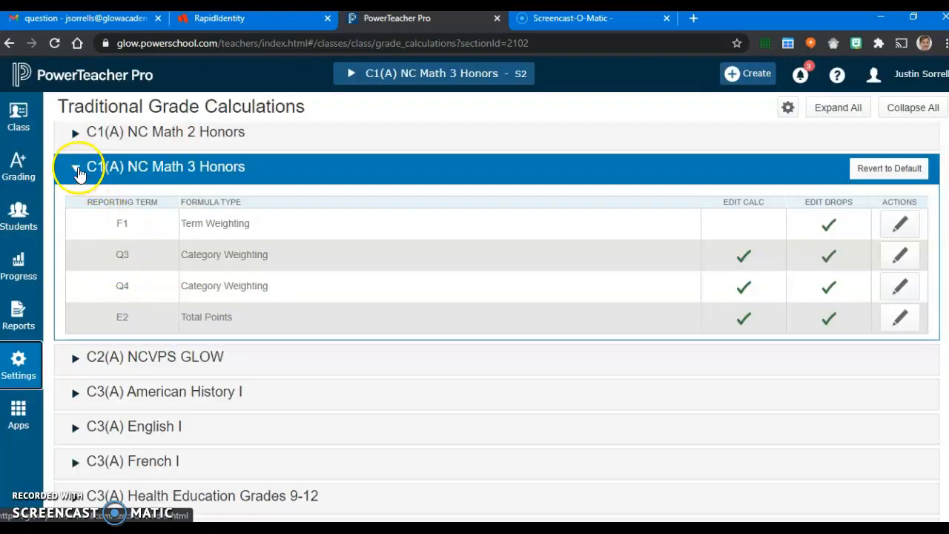
pyautogui.click(75, 172)
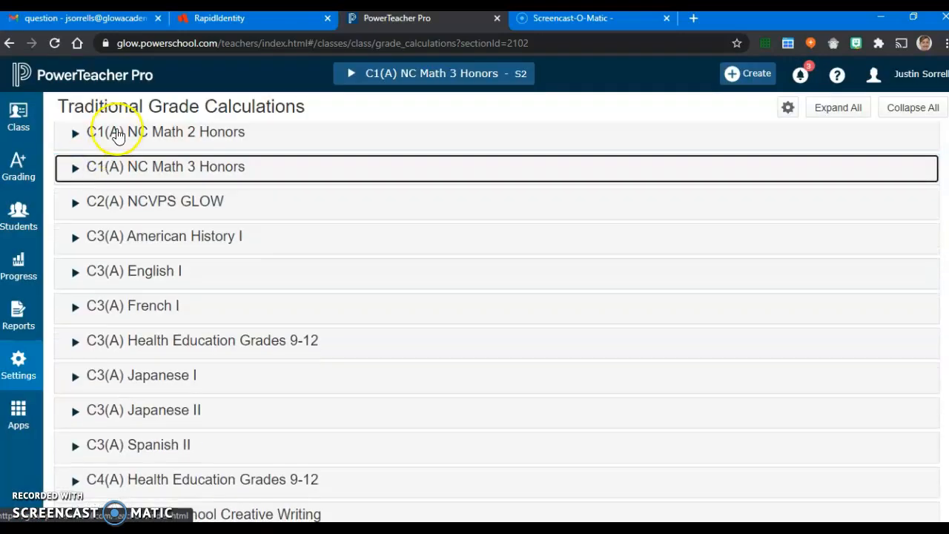
pyautogui.scroll(-5, 178, 363)
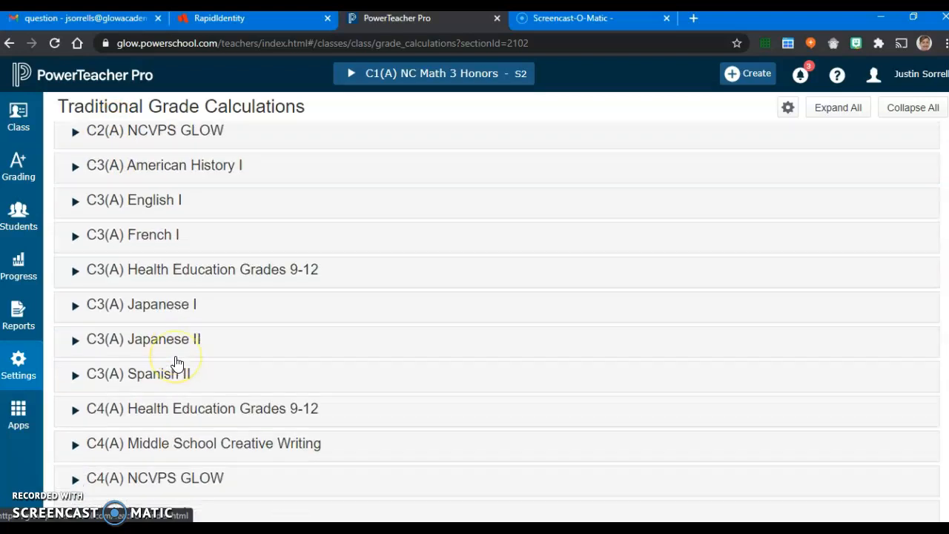
pyautogui.scroll(5, 178, 363)
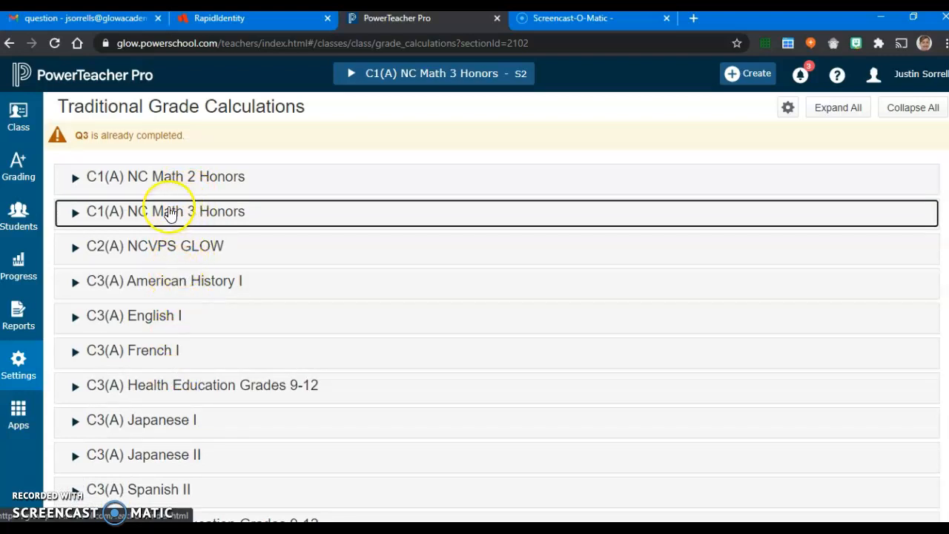
# Select the NC Math 3 Honors class and open its Q4 reporting term calculation for editing
pyautogui.click(361, 77)
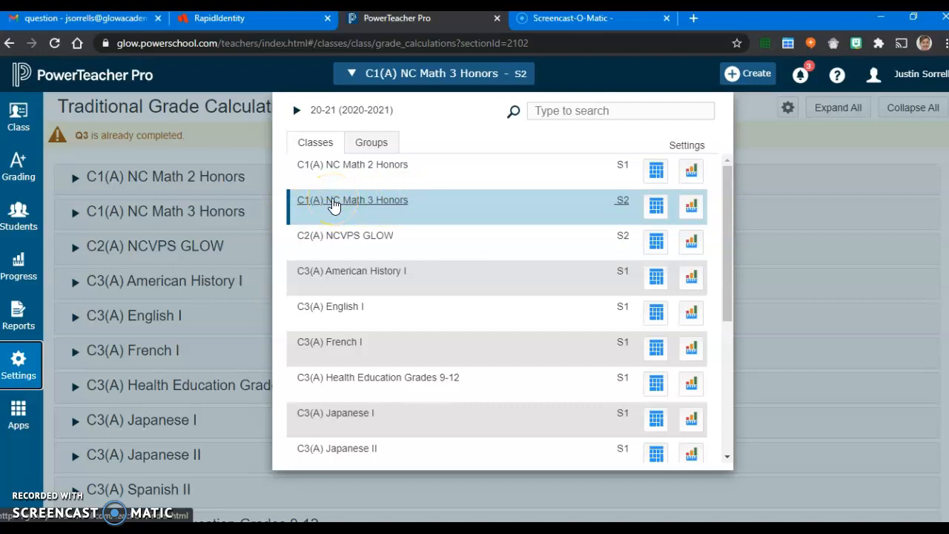
pyautogui.click(333, 205)
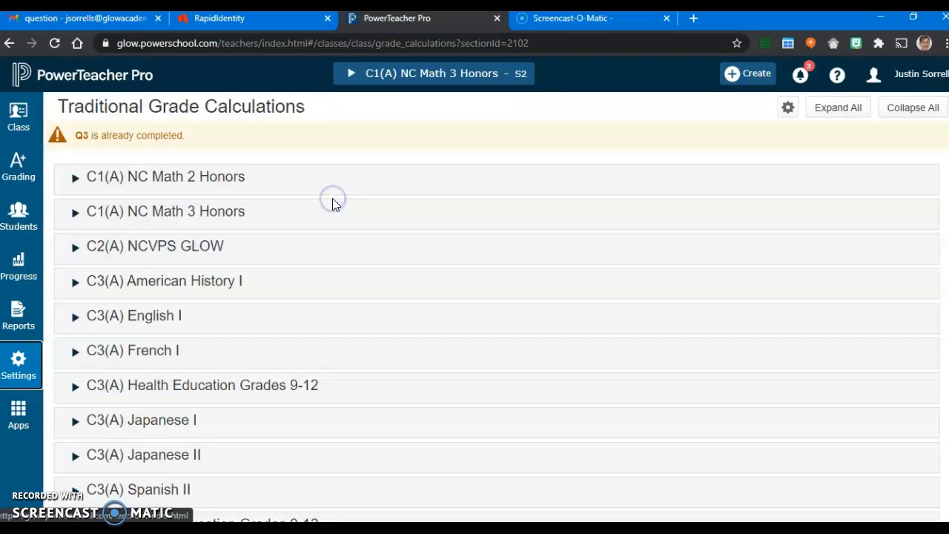
pyautogui.click(78, 214)
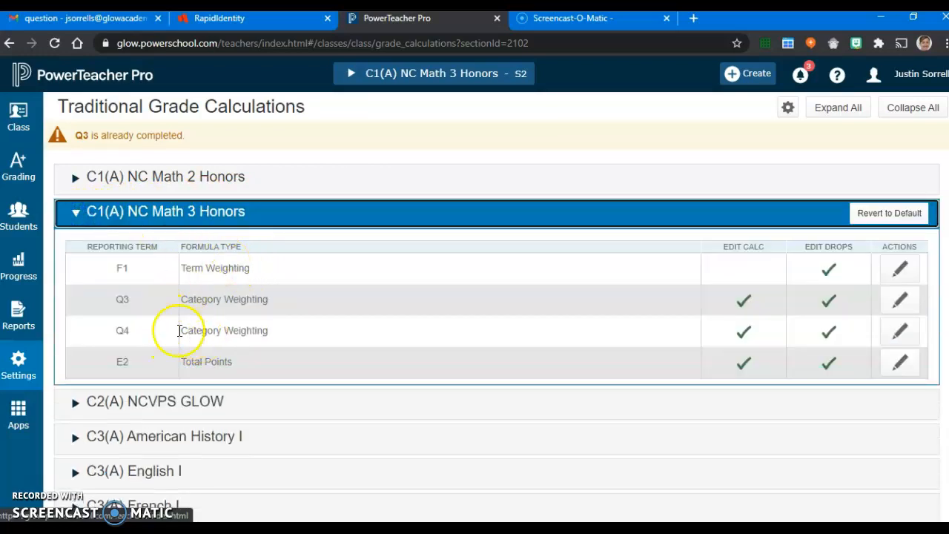
pyautogui.moveTo(257, 332); pyautogui.dragTo(338, 333)
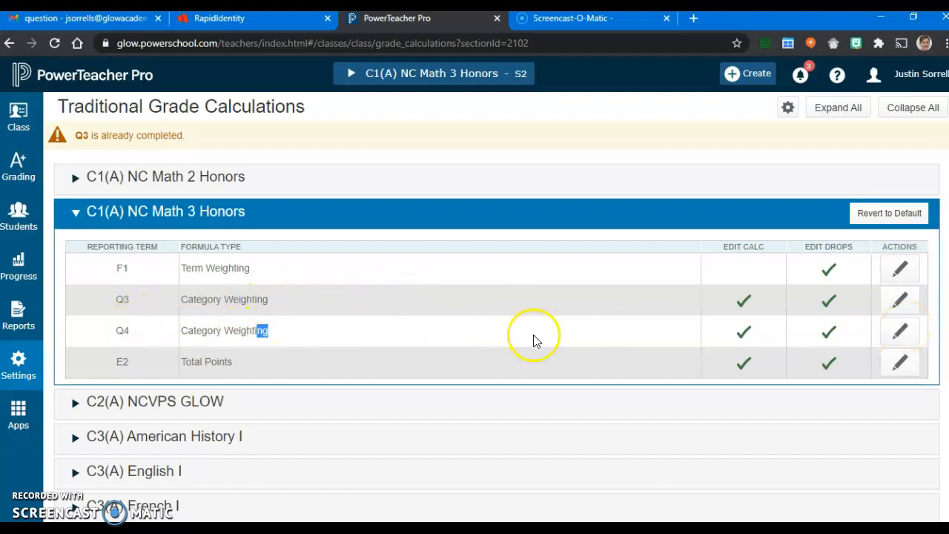
pyautogui.click(898, 334)
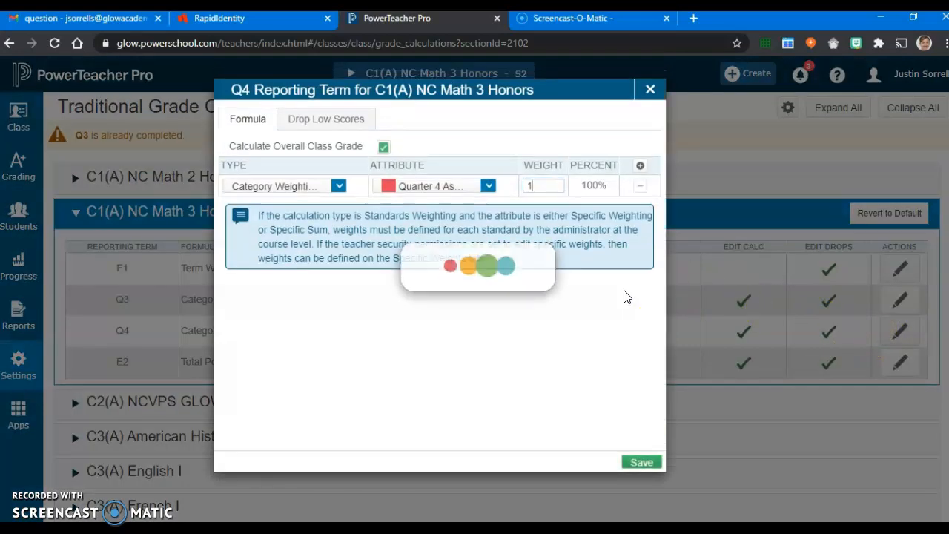
# Choose Category Weighting as the Q4 formula's type and Quarter 4 Assignments as its attribute
pyautogui.click(338, 186)
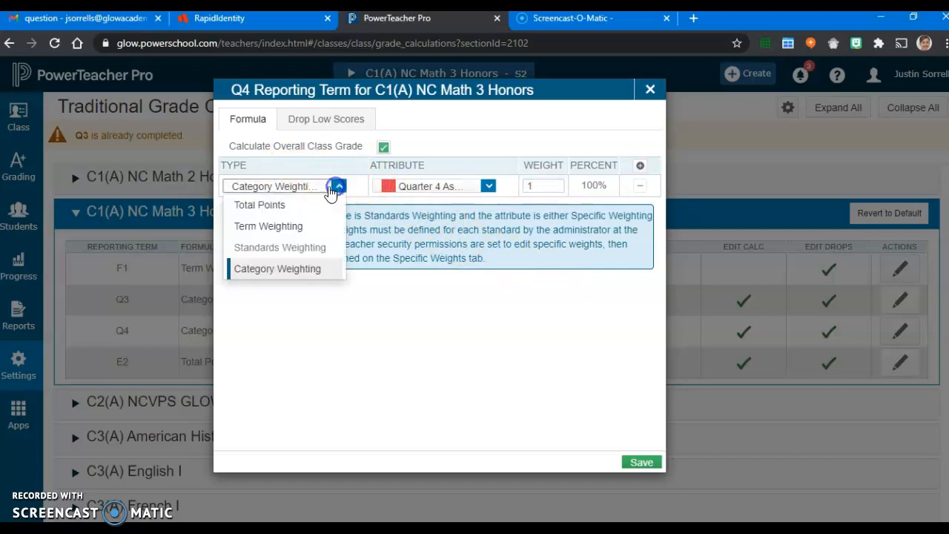
pyautogui.click(290, 270)
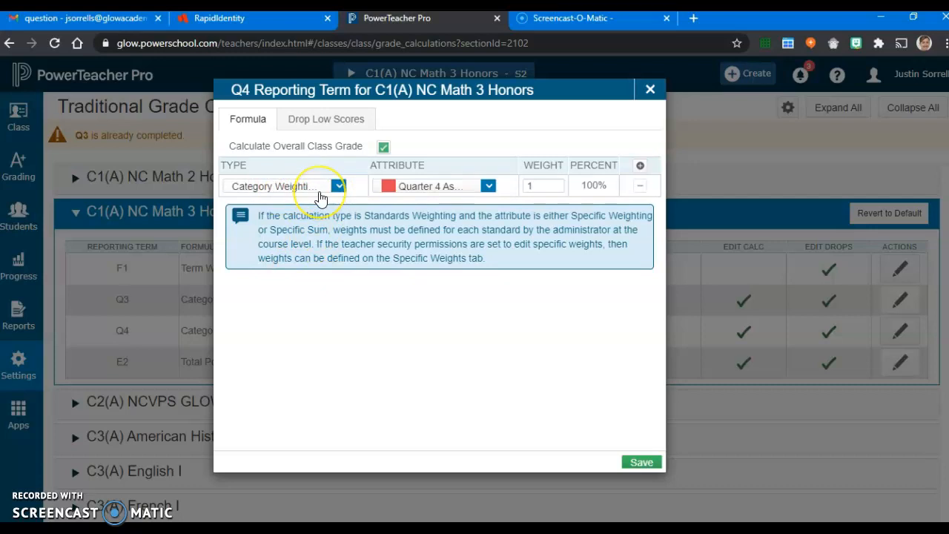
pyautogui.click(488, 187)
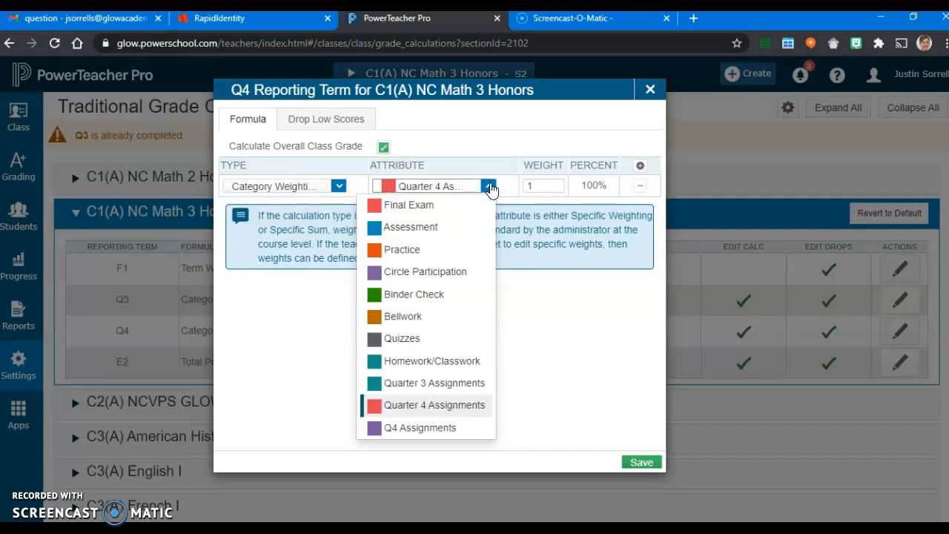
pyautogui.click(453, 407)
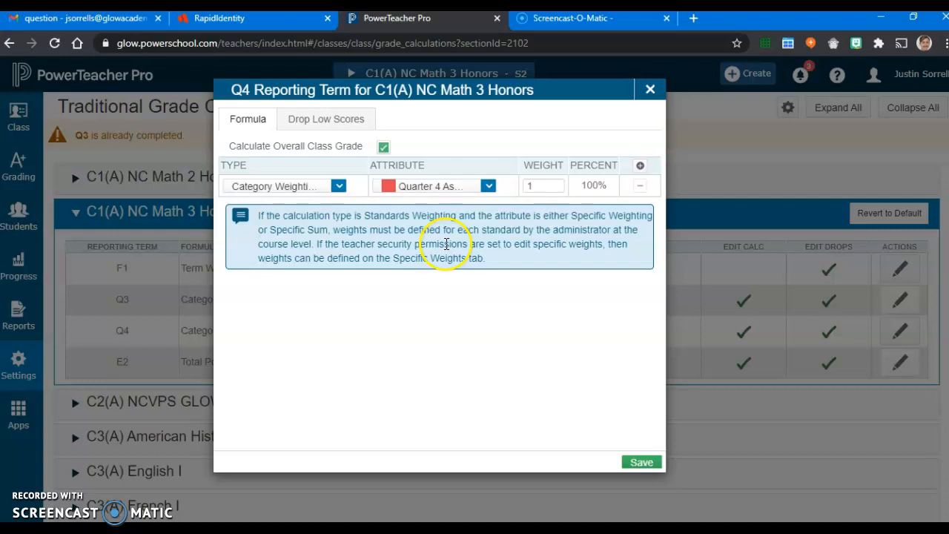
# Add four more calculation rows to the Q4 formula
pyautogui.click(641, 166)
pyautogui.click(640, 166)
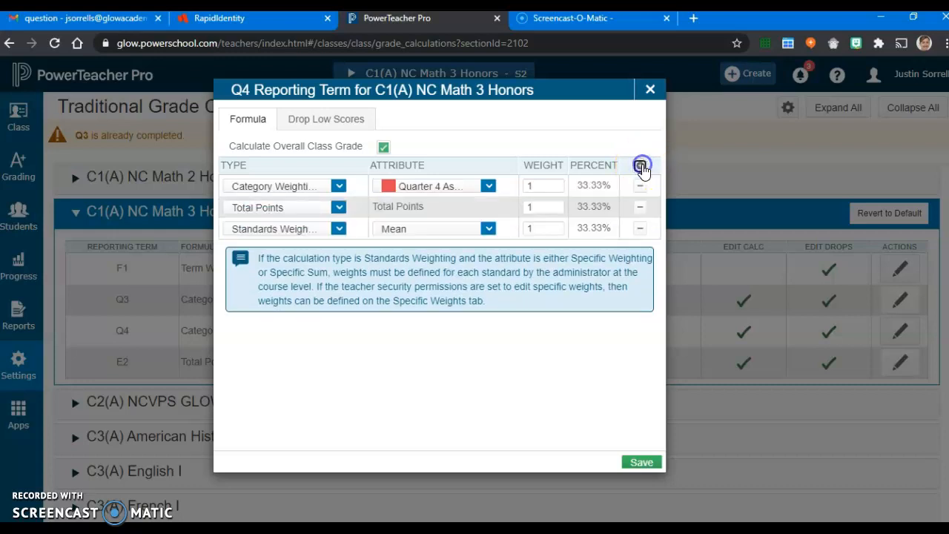
pyautogui.click(640, 166)
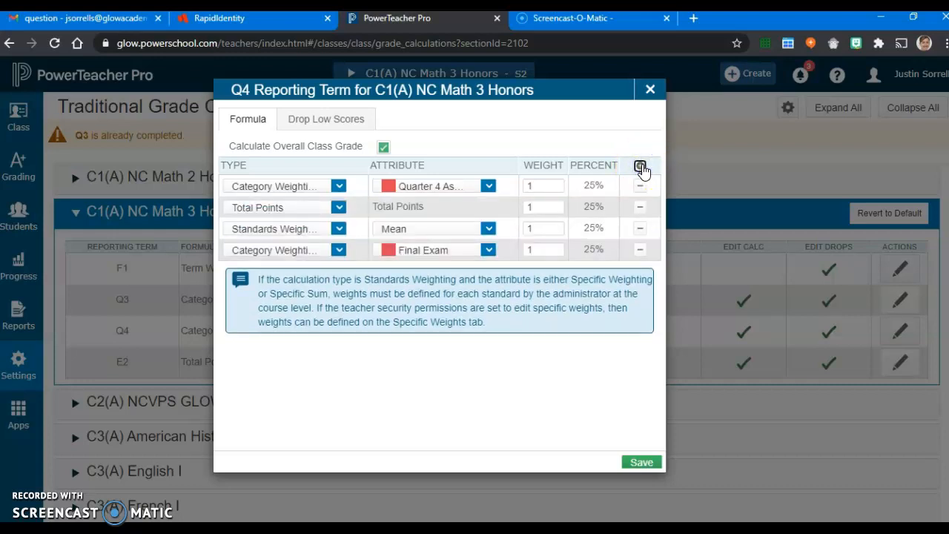
pyautogui.click(640, 166)
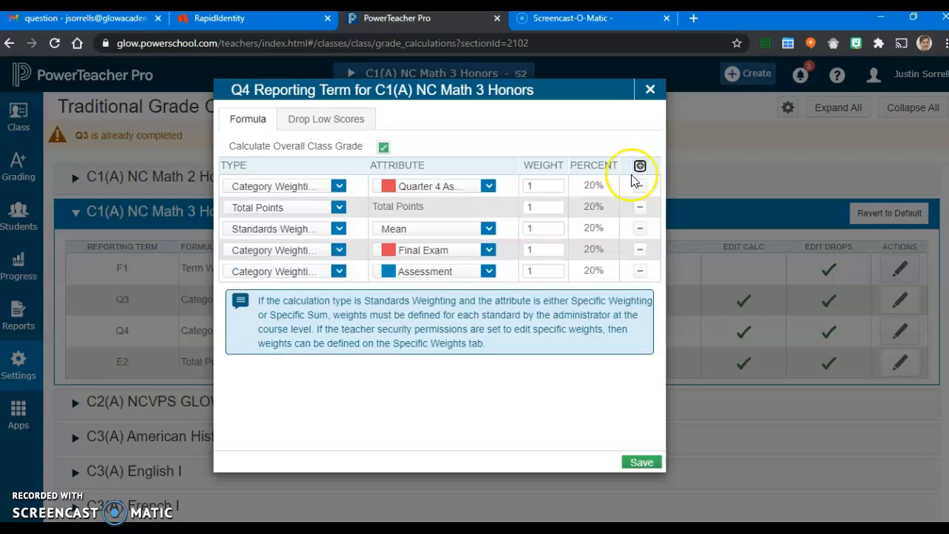
# Set the type of the second and third formula rows to Category Weighting and check the attribute choices for the Practice row
pyautogui.click(340, 207)
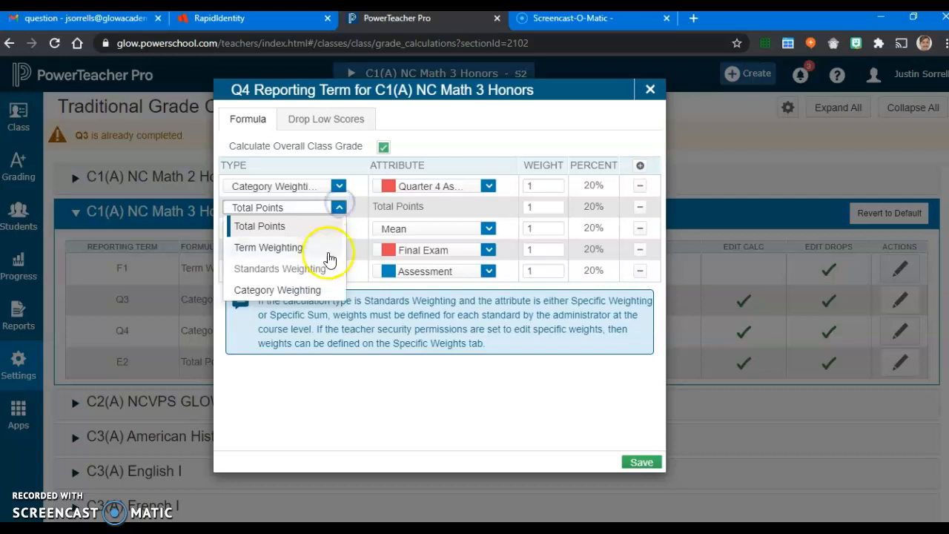
pyautogui.click(321, 287)
pyautogui.click(338, 228)
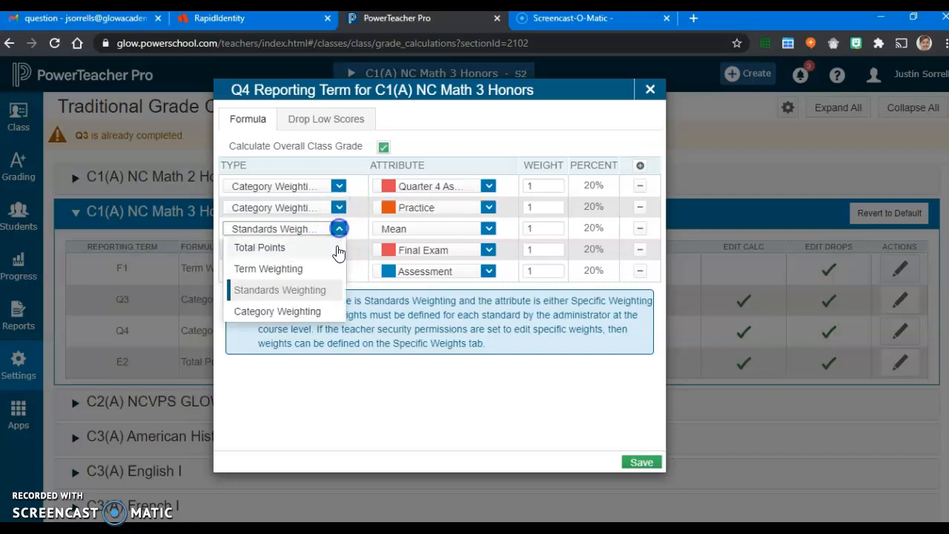
pyautogui.click(320, 311)
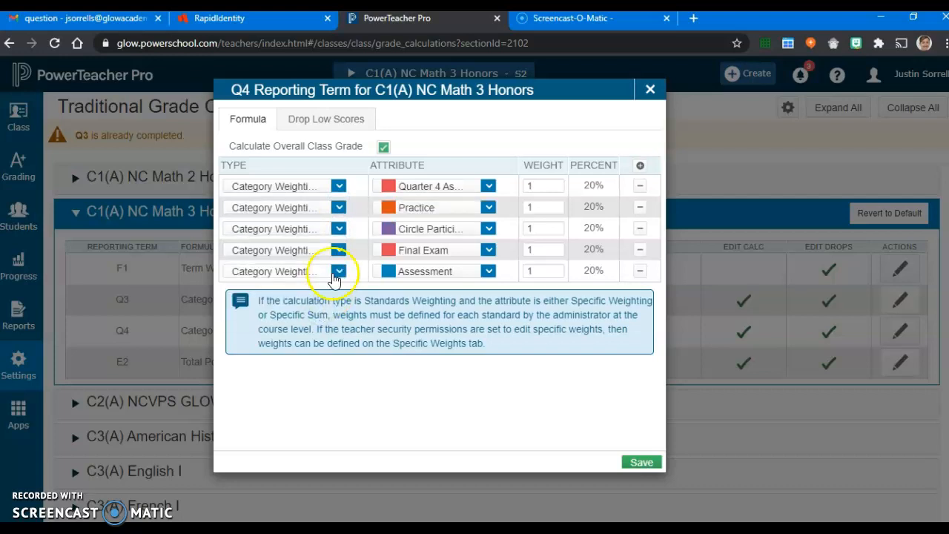
pyautogui.click(489, 210)
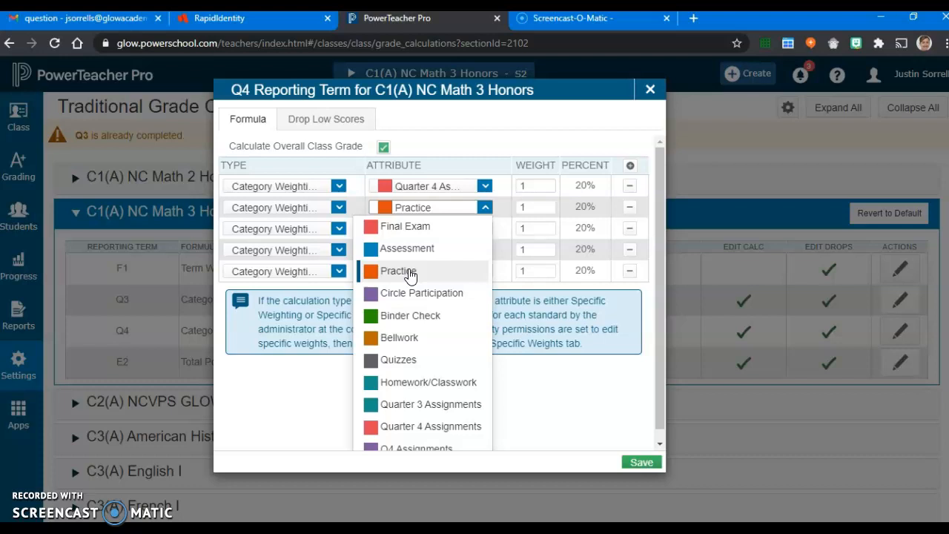
pyautogui.click(486, 210)
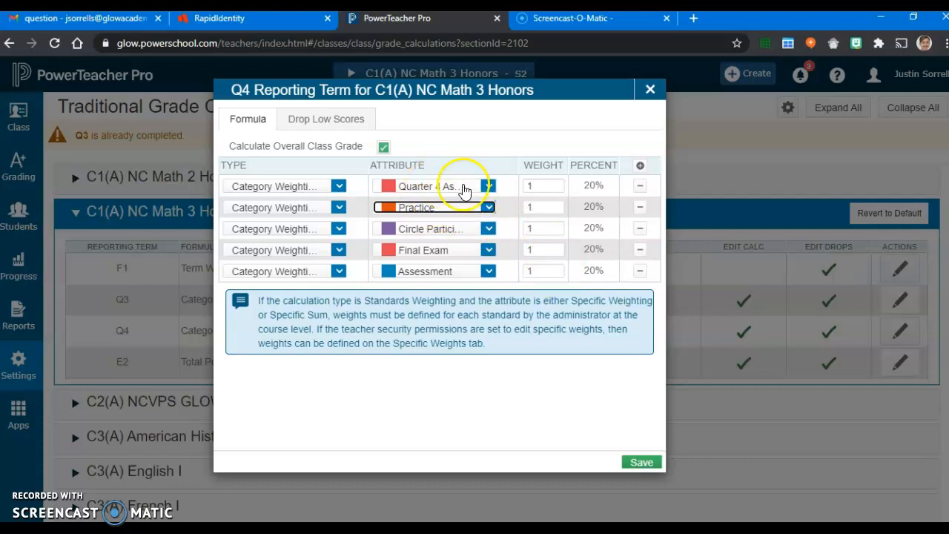
# Remove the four extra calculation rows, keeping only Quarter 4 Assignments, and save the Q4 formula
pyautogui.click(639, 206)
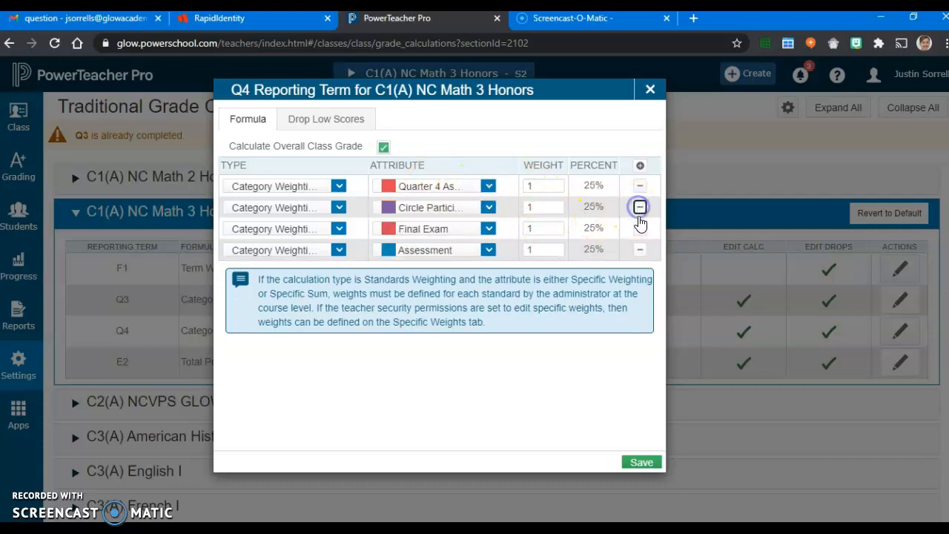
pyautogui.click(639, 207)
pyautogui.click(639, 207)
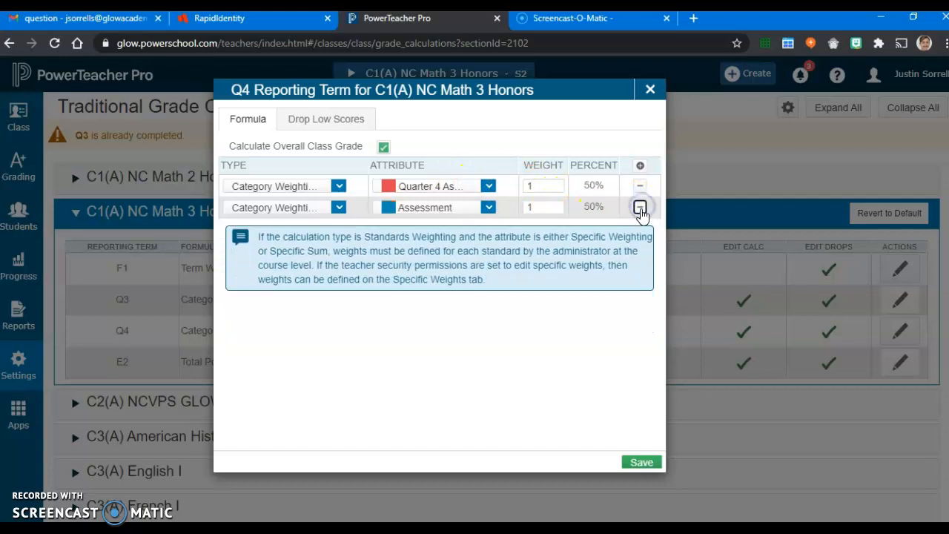
pyautogui.click(639, 209)
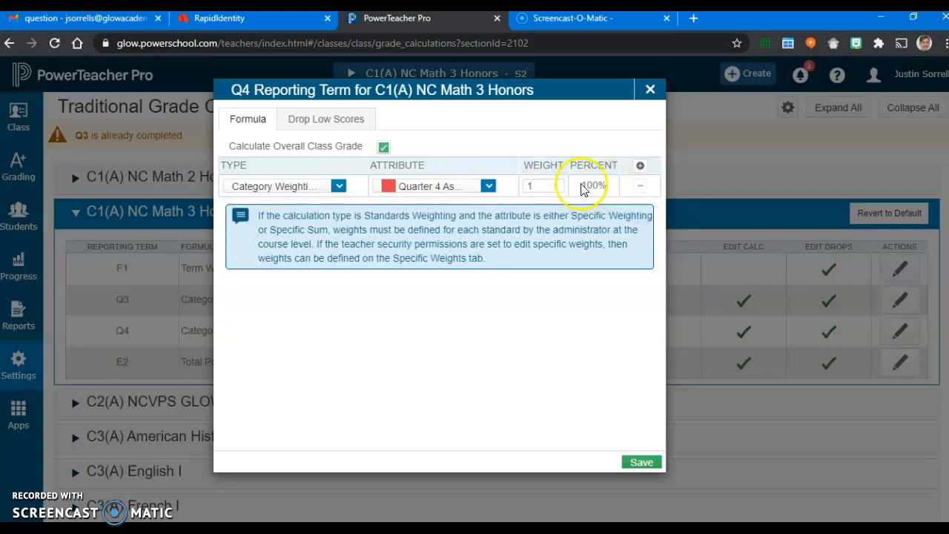
pyautogui.click(555, 186)
pyautogui.click(639, 463)
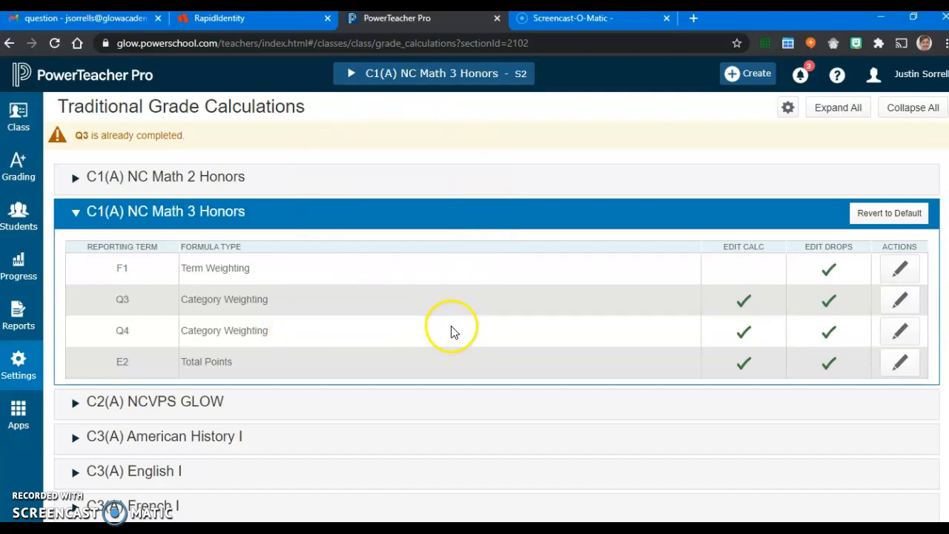
# Switch to Canvas - LEA 65G through RapidIdentity and open the Assignments page of the NC Math 3 Honors course
pyautogui.click(279, 25)
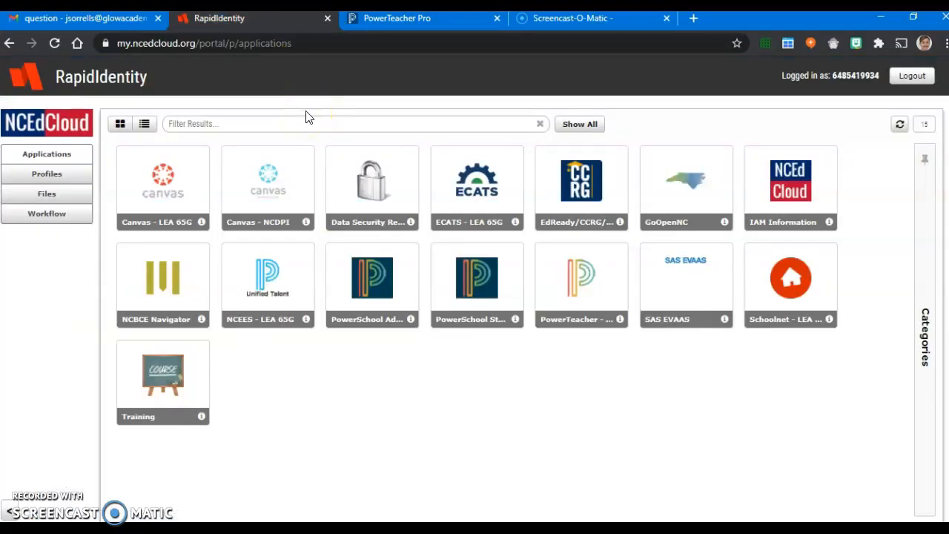
pyautogui.click(169, 183)
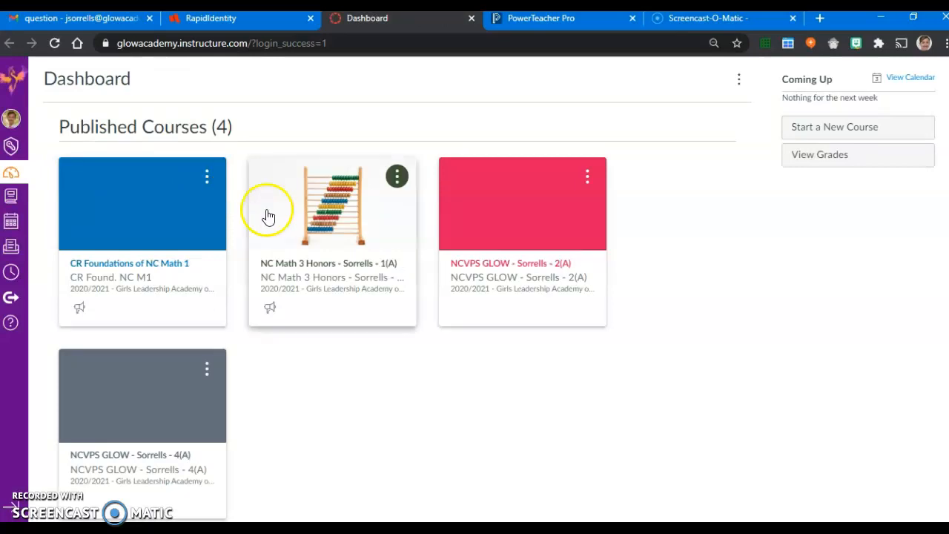
pyautogui.click(359, 283)
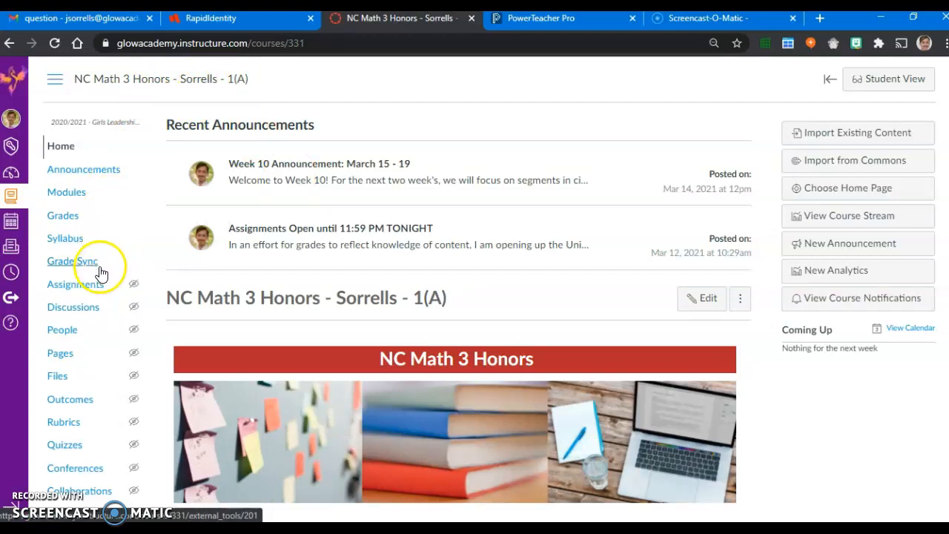
pyautogui.click(72, 288)
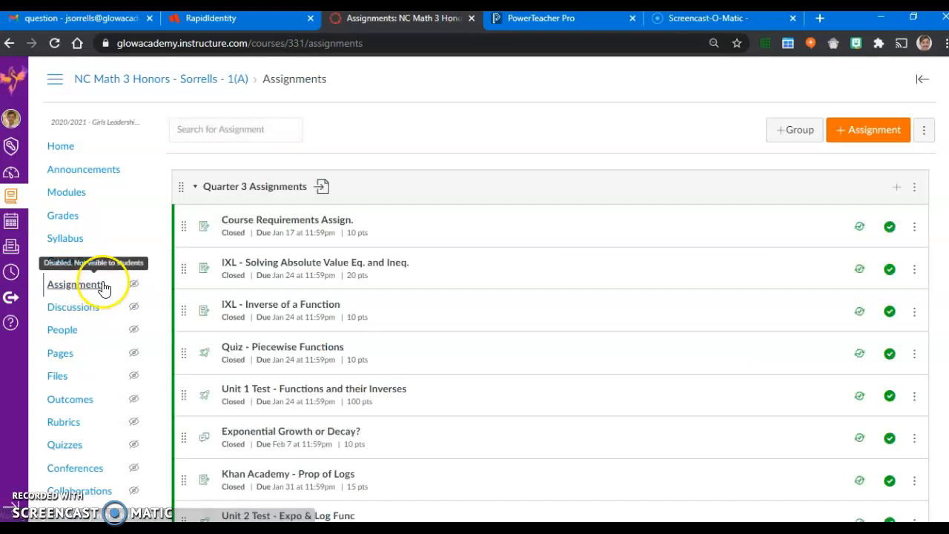
# Collapse the Quarter 3 Assignments group and request an import of the assignment groups
pyautogui.click(195, 188)
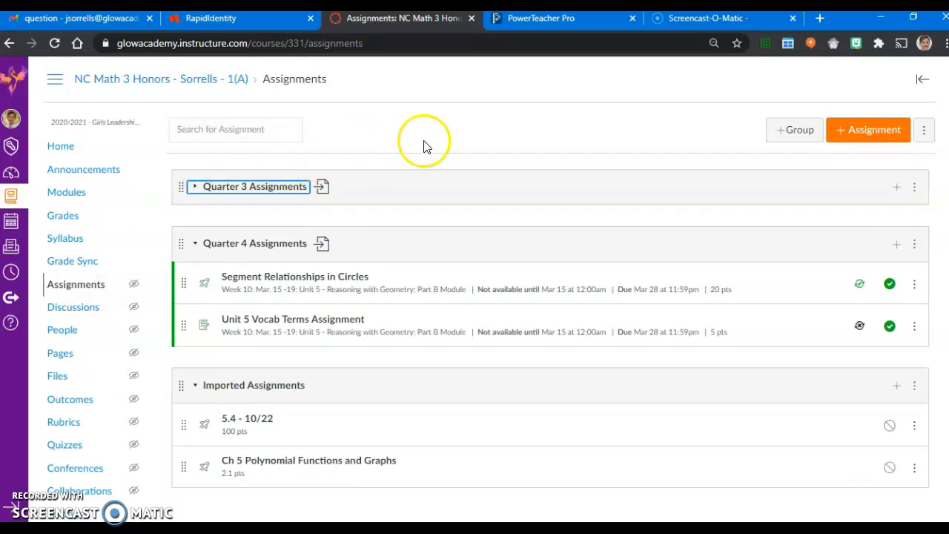
pyautogui.click(924, 134)
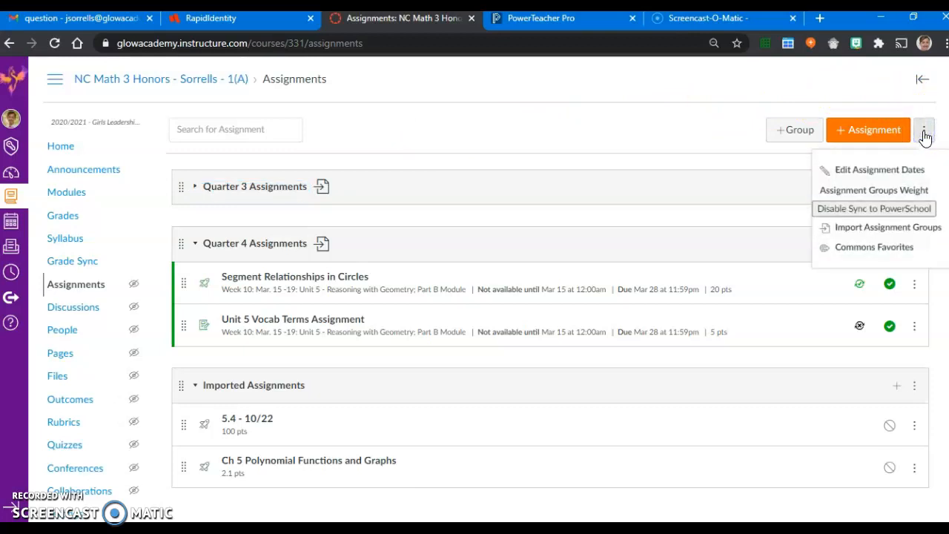
pyautogui.click(852, 228)
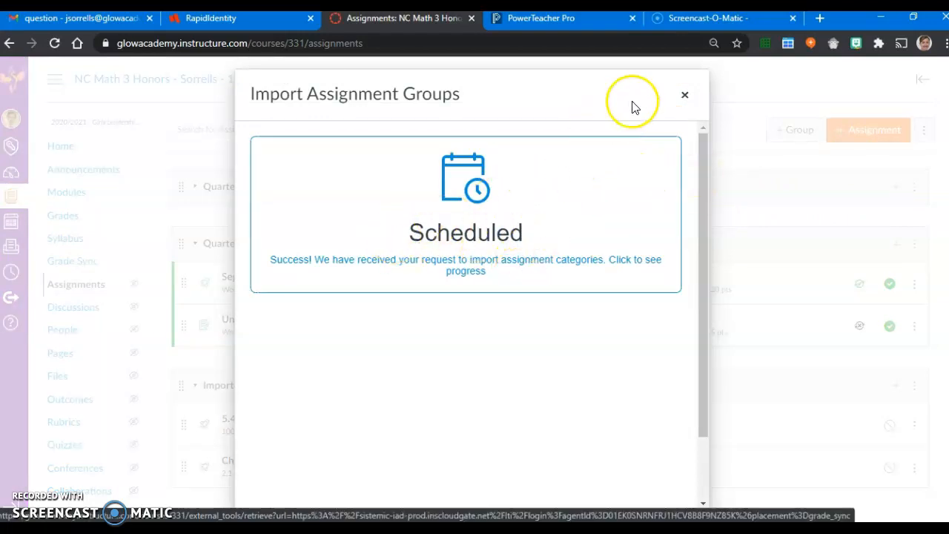
pyautogui.click(685, 96)
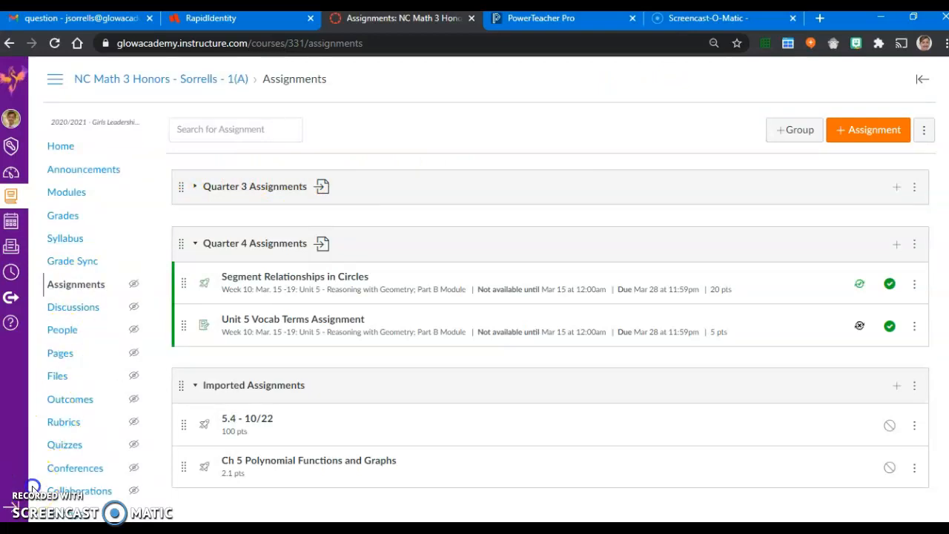
# Look through the imported assignment groups and delete the empty Quizzes group
pyautogui.scroll(-2, 364, 223)
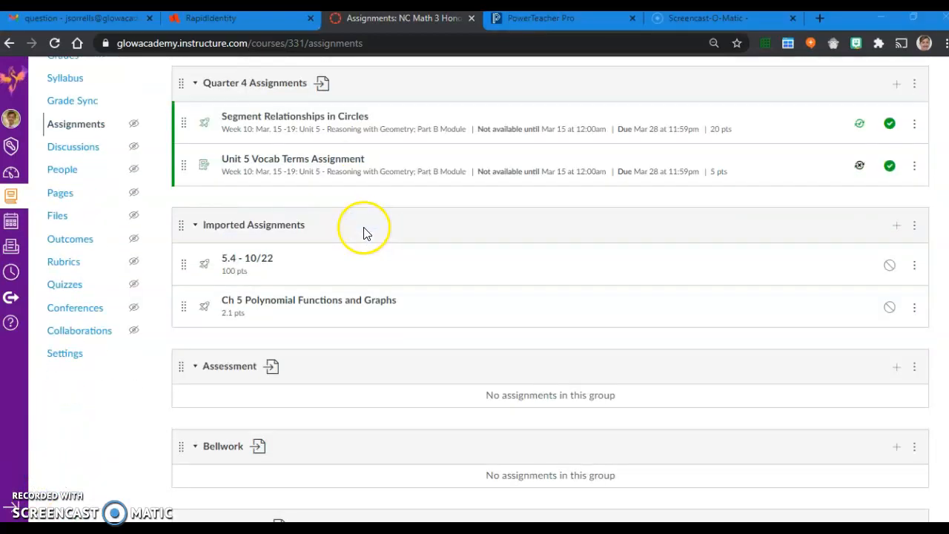
pyautogui.scroll(-3, 364, 233)
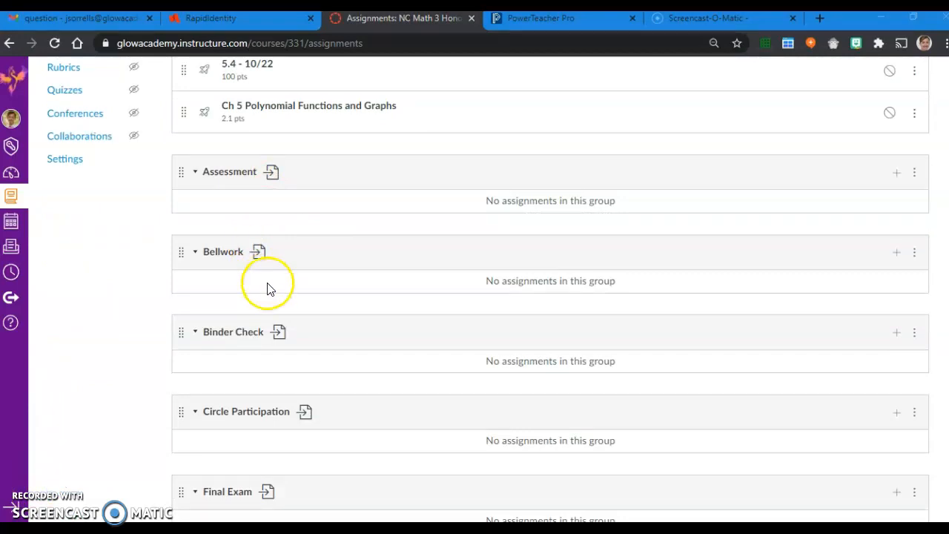
pyautogui.scroll(-4, 300, 423)
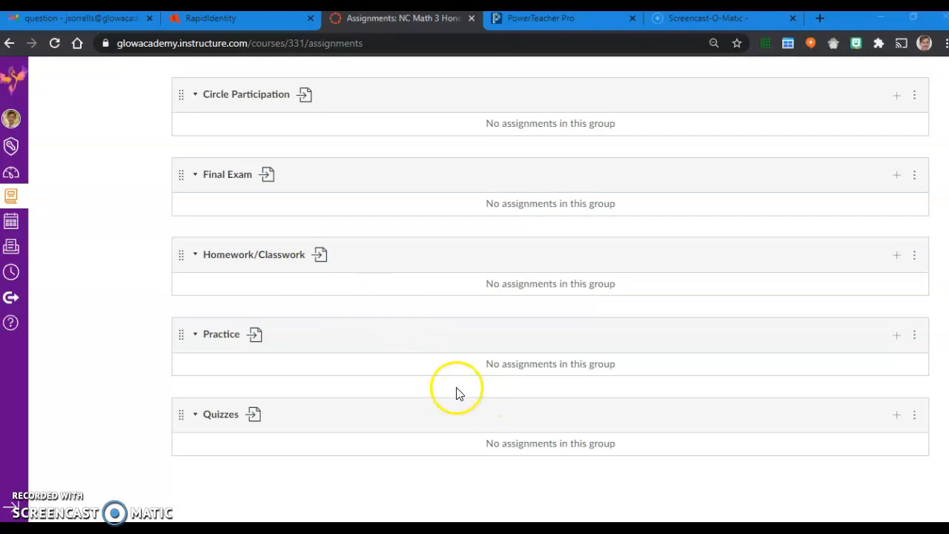
pyautogui.scroll(1, 304, 330)
pyautogui.scroll(-1, 303, 326)
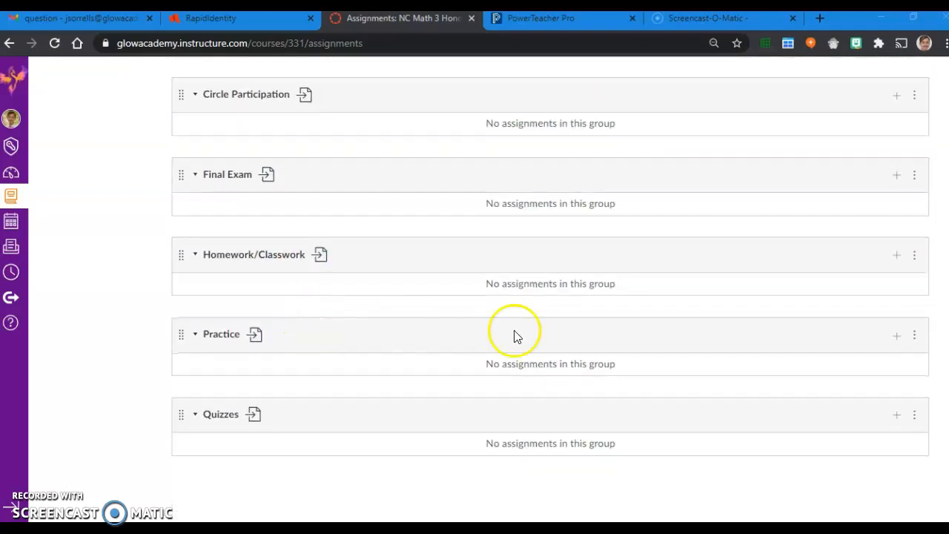
pyautogui.click(915, 417)
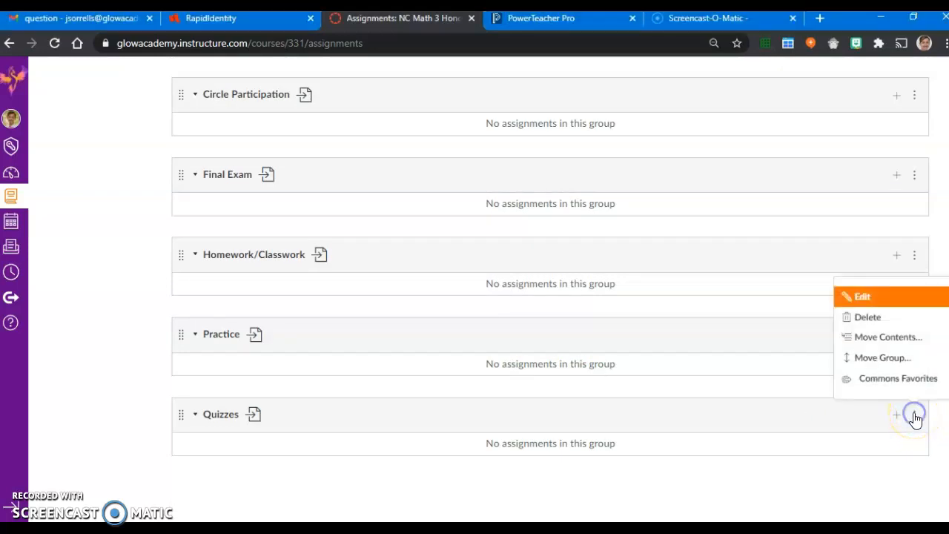
pyautogui.click(870, 319)
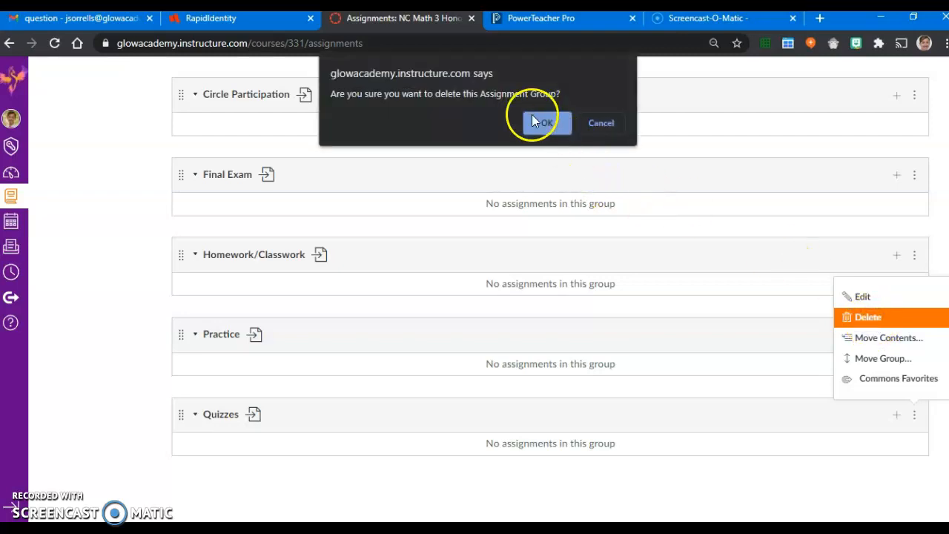
pyautogui.click(541, 123)
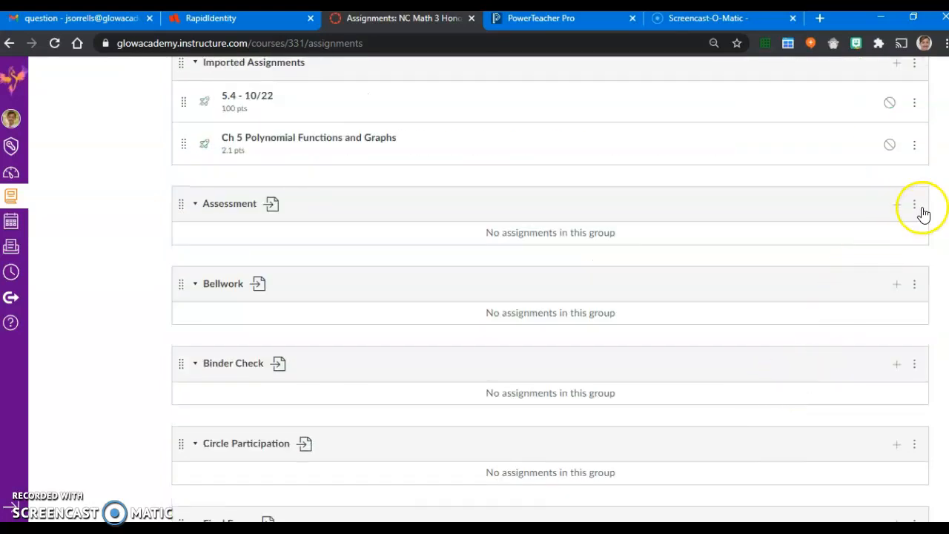
# Delete the empty Assessment and Bellwork assignment groups
pyautogui.click(914, 208)
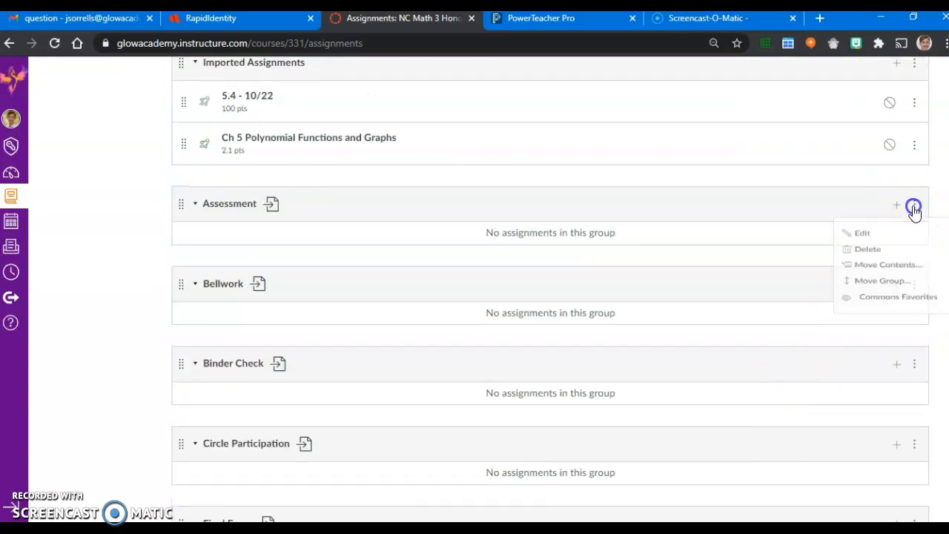
pyautogui.click(867, 257)
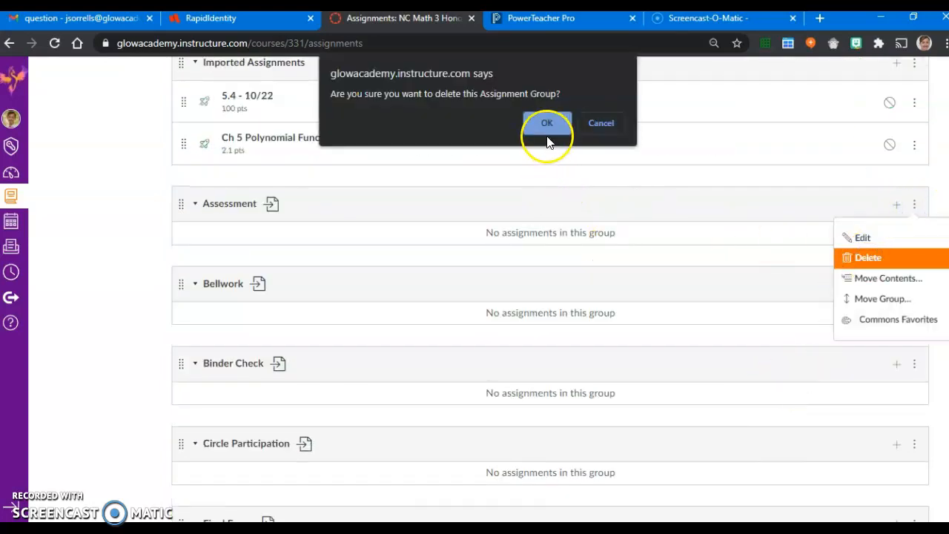
pyautogui.click(546, 128)
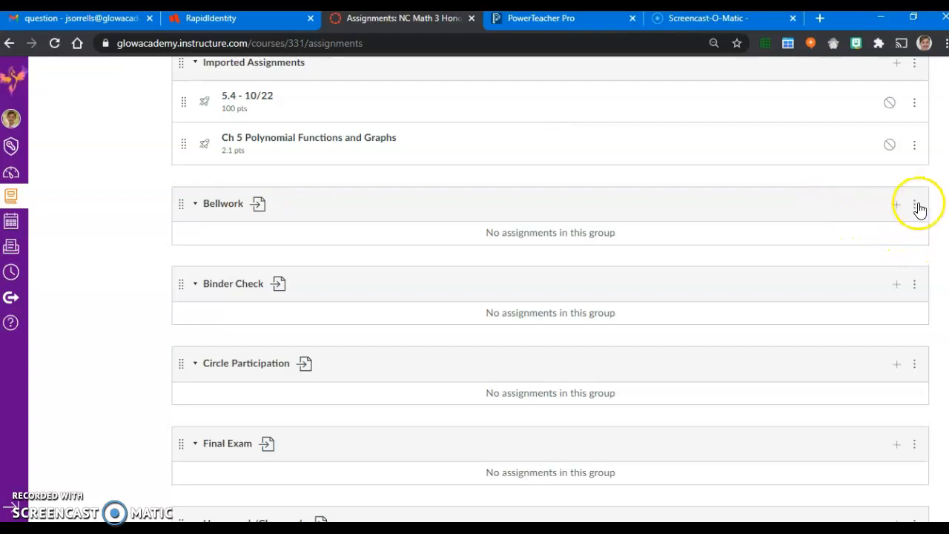
pyautogui.click(916, 206)
pyautogui.click(861, 257)
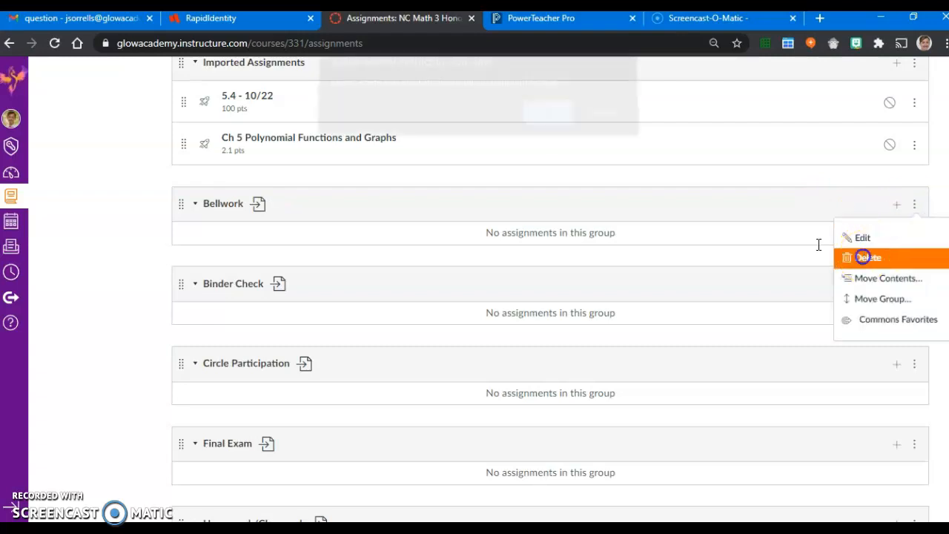
pyautogui.click(551, 120)
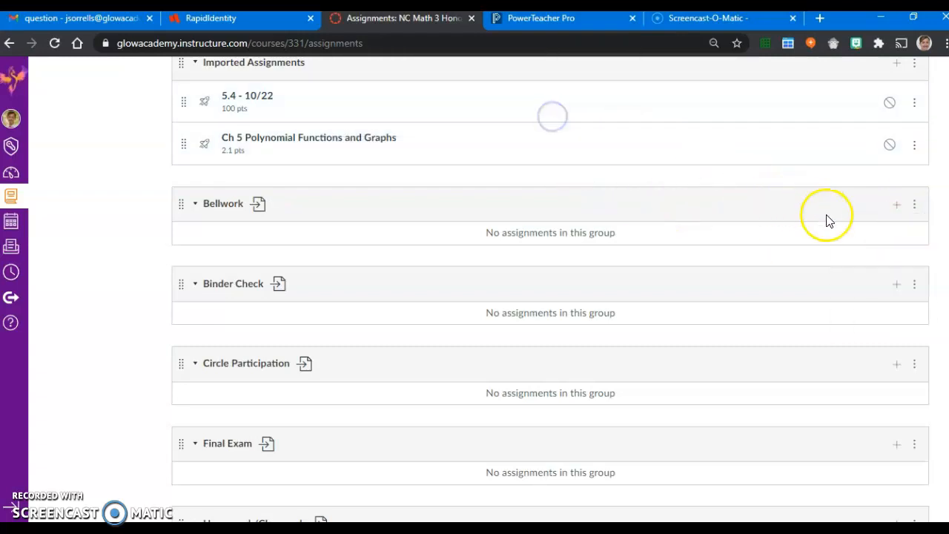
# Delete the empty Binder Check and Circle Participation assignment groups
pyautogui.click(915, 207)
pyautogui.click(862, 256)
pyautogui.click(562, 120)
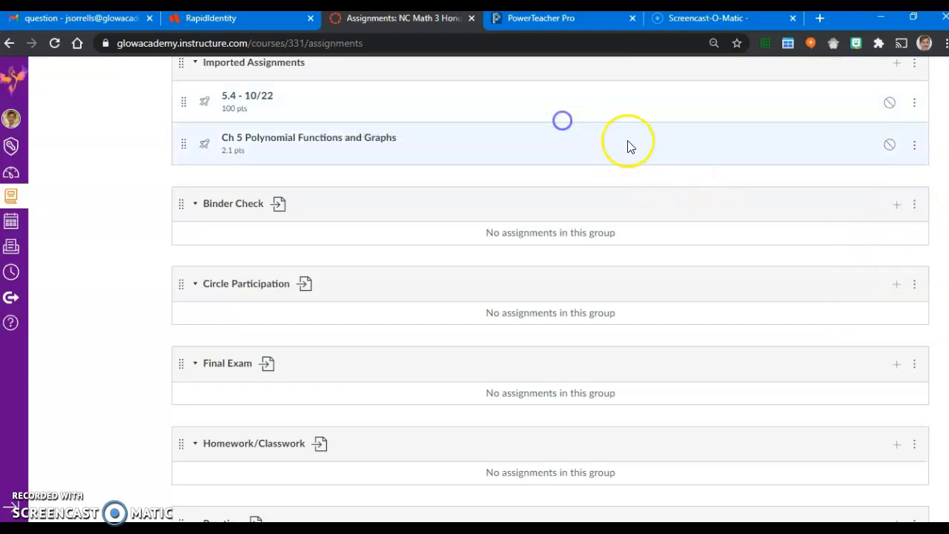
pyautogui.click(915, 205)
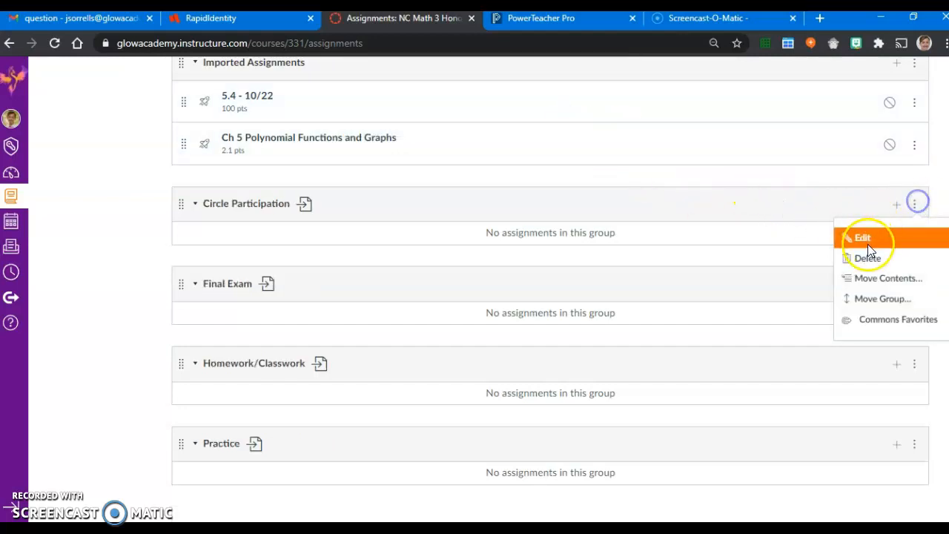
pyautogui.click(866, 257)
pyautogui.click(540, 121)
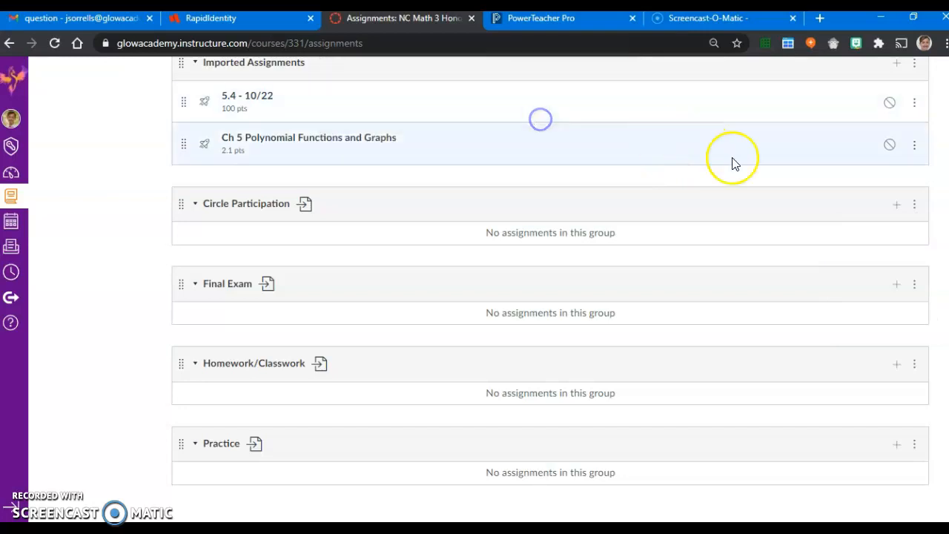
# Delete the empty Final Exam and Homework/Classwork assignment groups
pyautogui.click(917, 253)
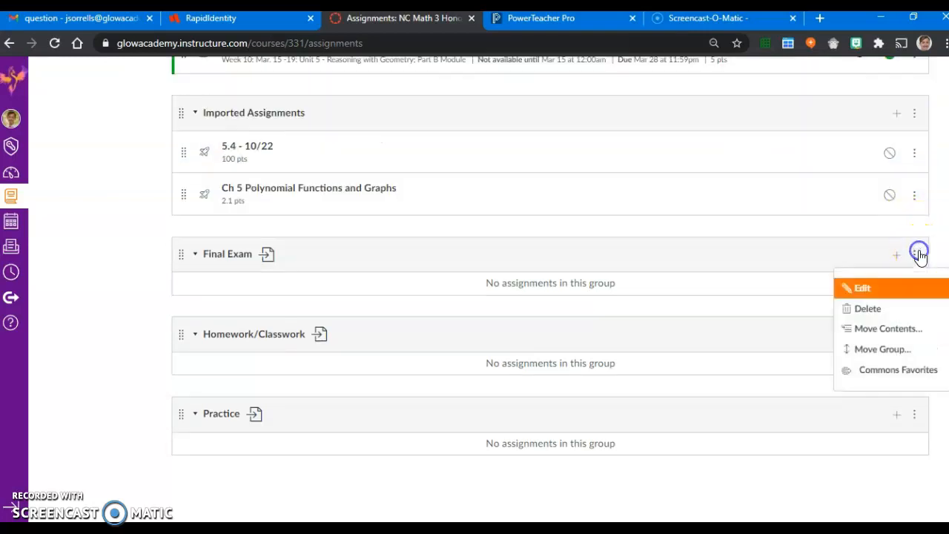
pyautogui.click(865, 308)
pyautogui.click(539, 125)
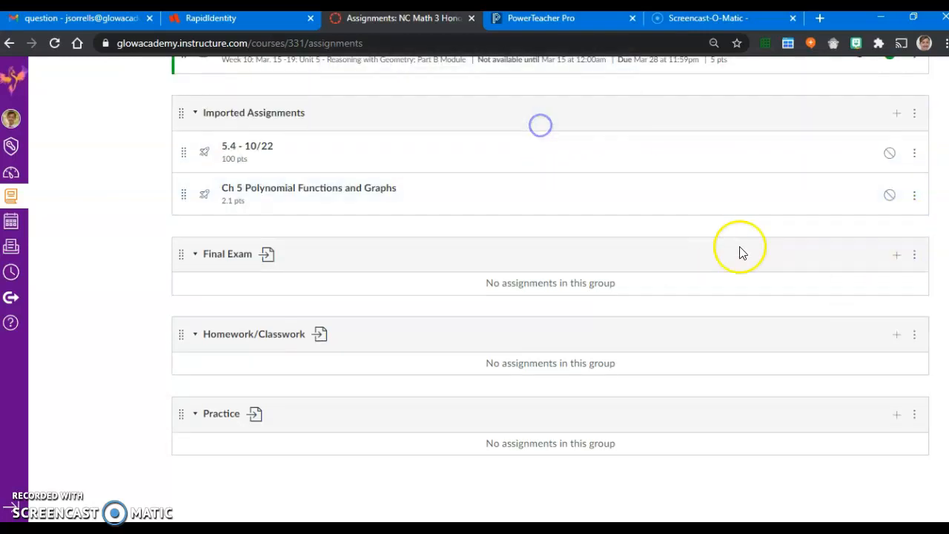
pyautogui.click(916, 335)
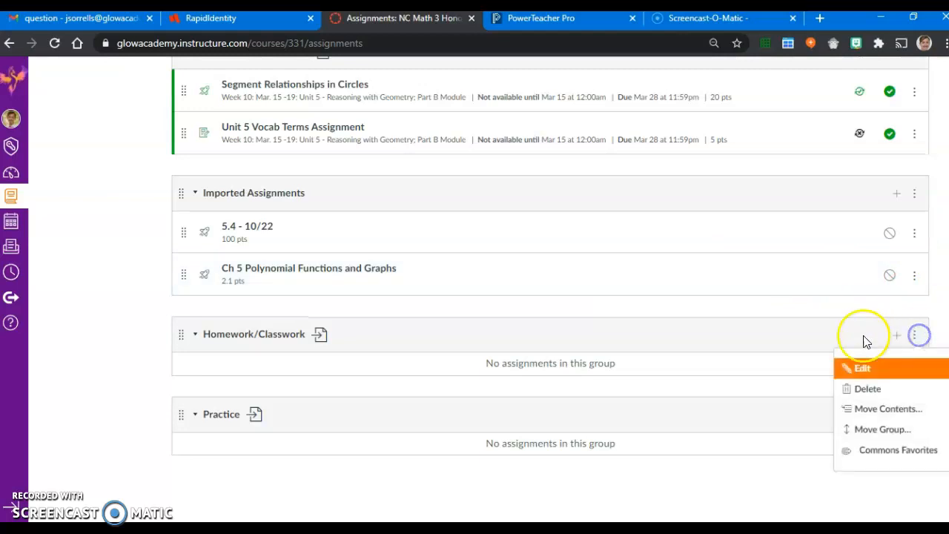
pyautogui.click(869, 389)
pyautogui.click(550, 124)
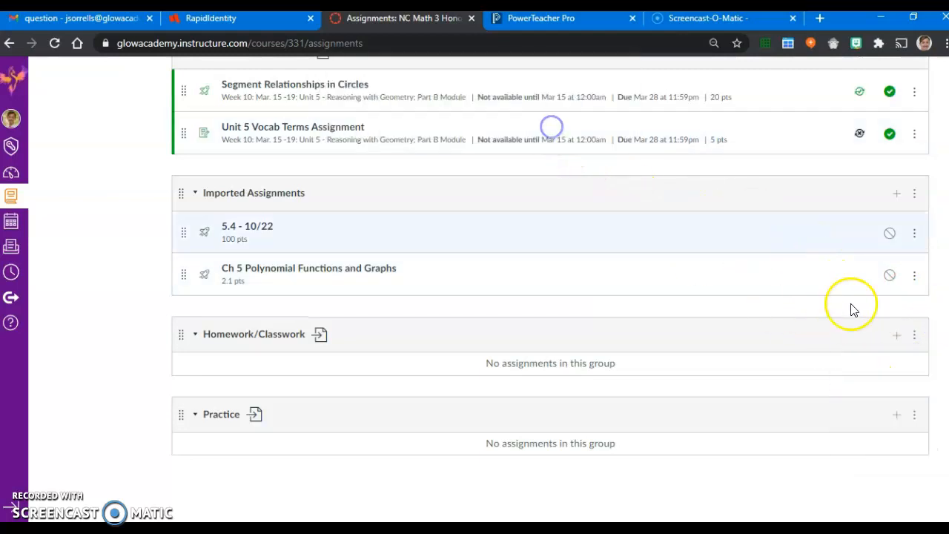
# Delete the empty Practice assignment group
pyautogui.click(913, 419)
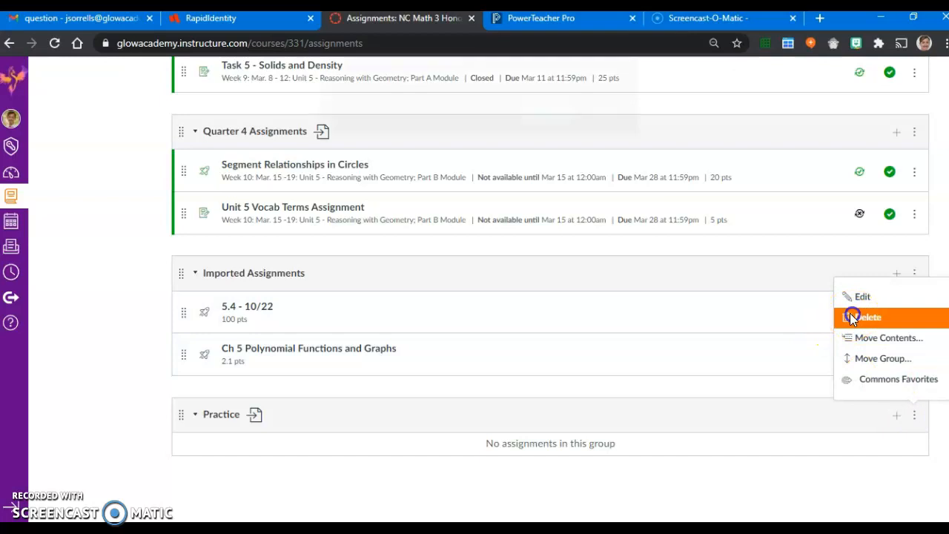
pyautogui.click(847, 317)
pyautogui.click(548, 124)
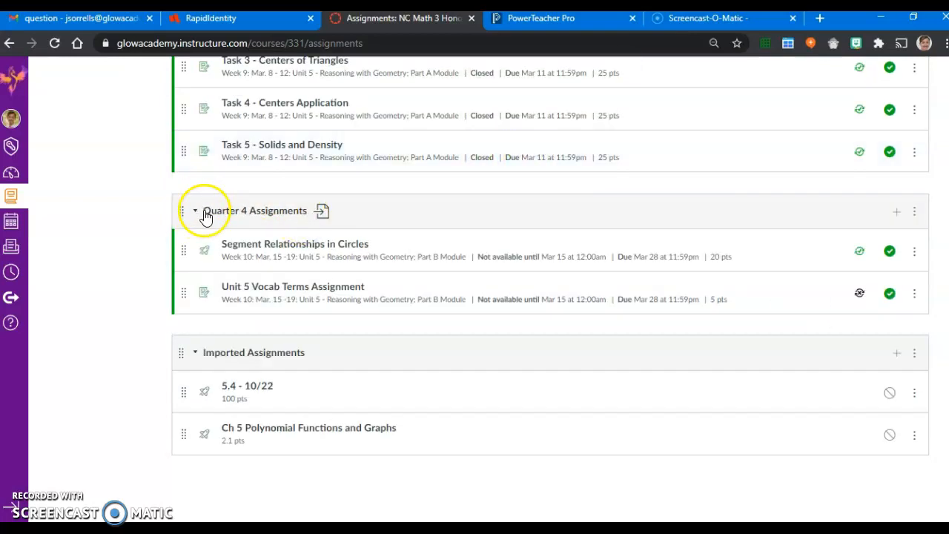
# Enable the sync to PowerSchool for the Unit 5 Vocab Terms Assignment in the Quarter 4 Assignments group
pyautogui.moveTo(317, 220)
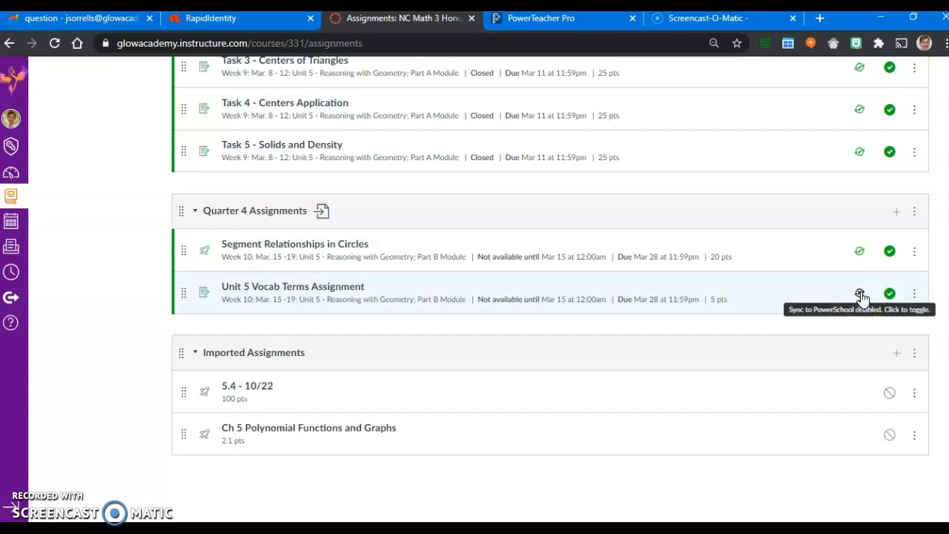
pyautogui.click(860, 295)
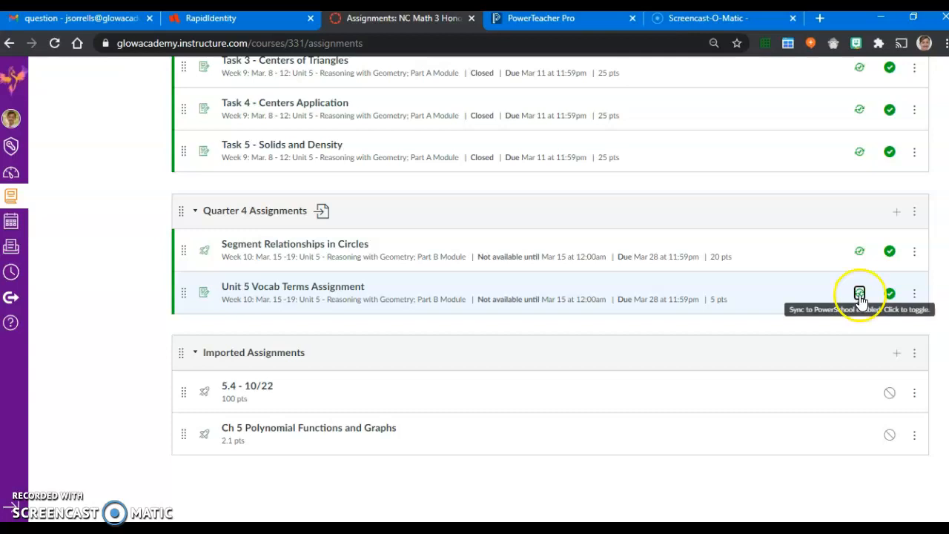
pyautogui.click(859, 297)
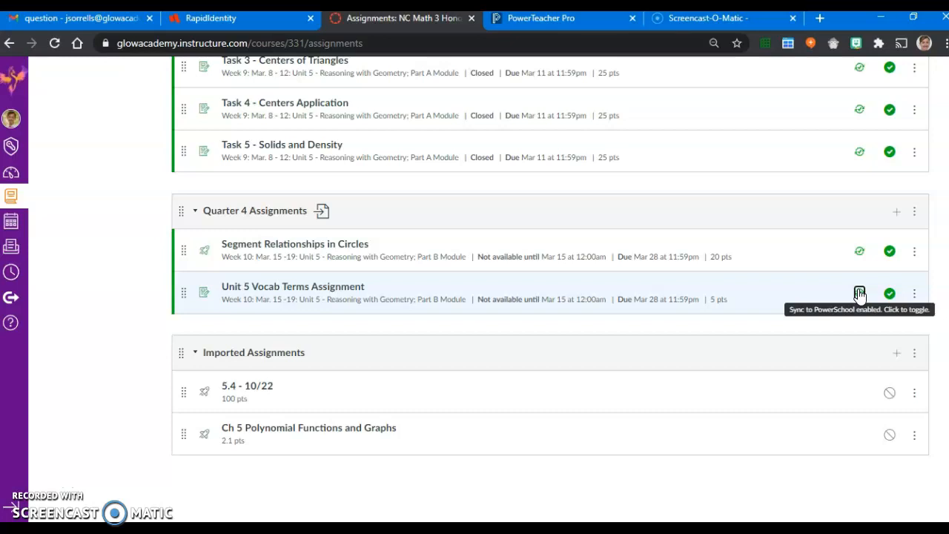
pyautogui.click(859, 294)
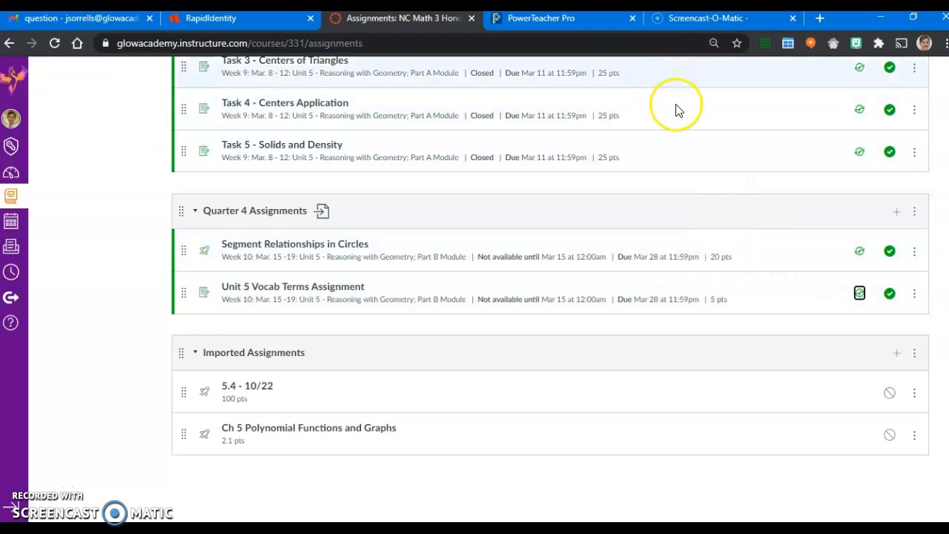
# Switch to PowerTeacher Pro and look through both pages of the Q3 assignment list for NC Math 3 Honors
pyautogui.click(574, 22)
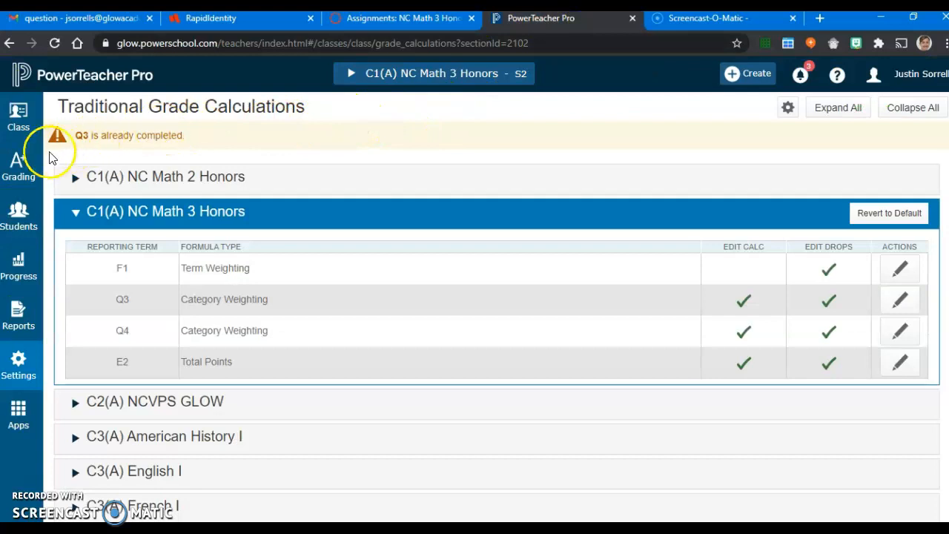
pyautogui.click(31, 169)
pyautogui.click(28, 168)
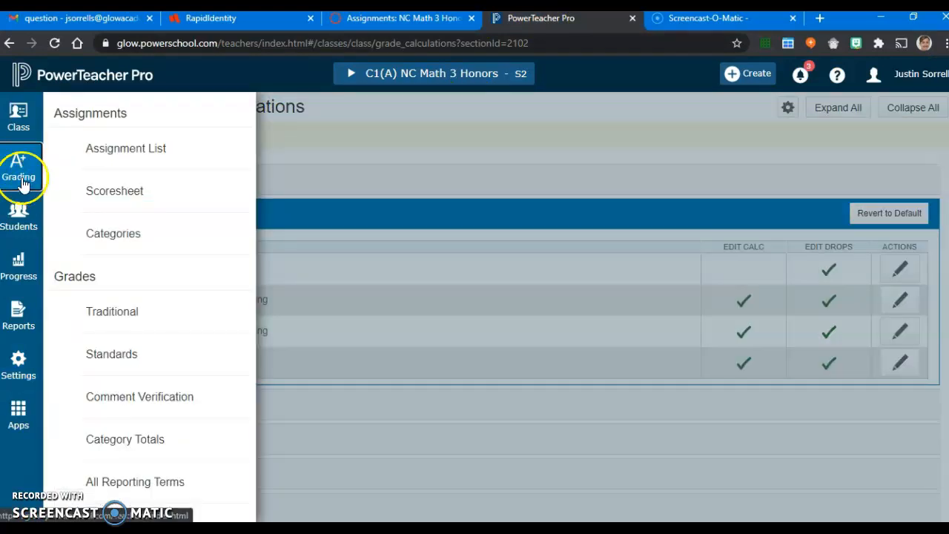
pyautogui.click(116, 149)
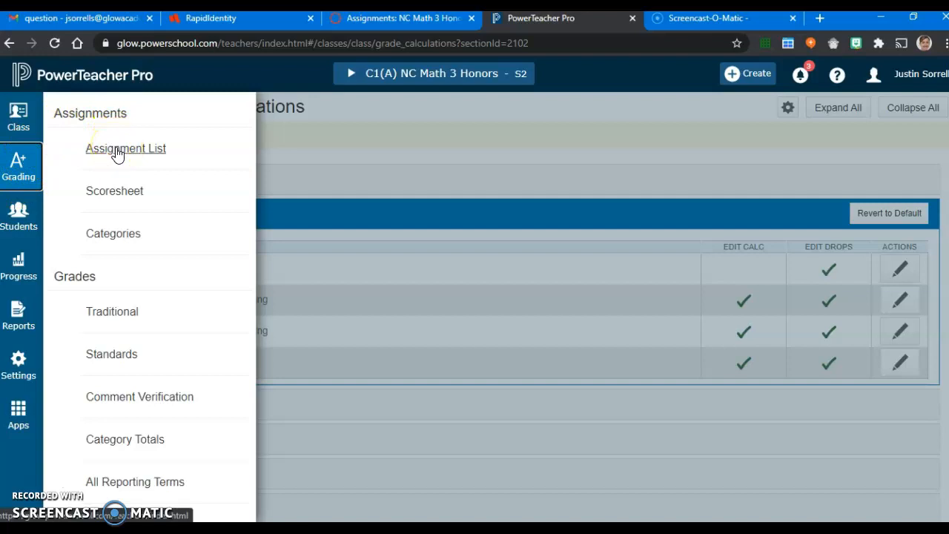
pyautogui.click(117, 151)
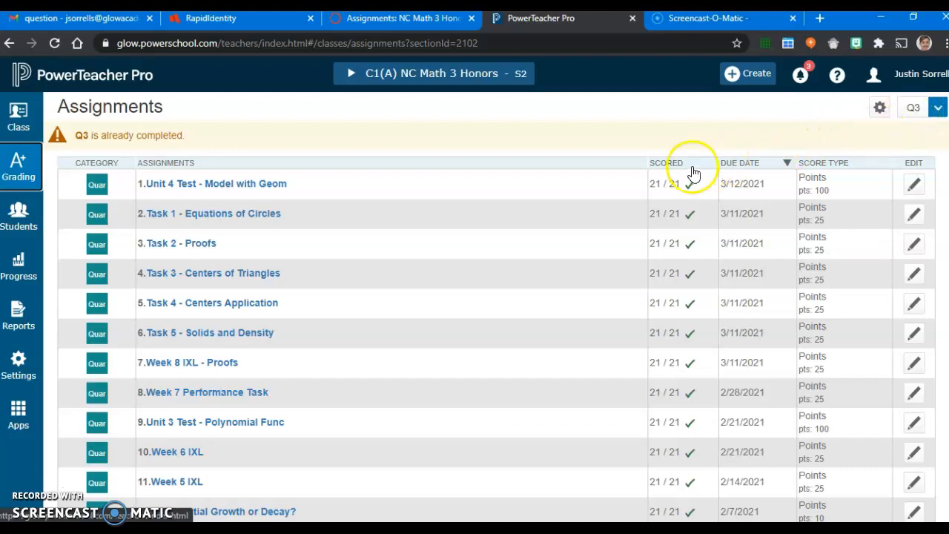
pyautogui.scroll(-1, 321, 189)
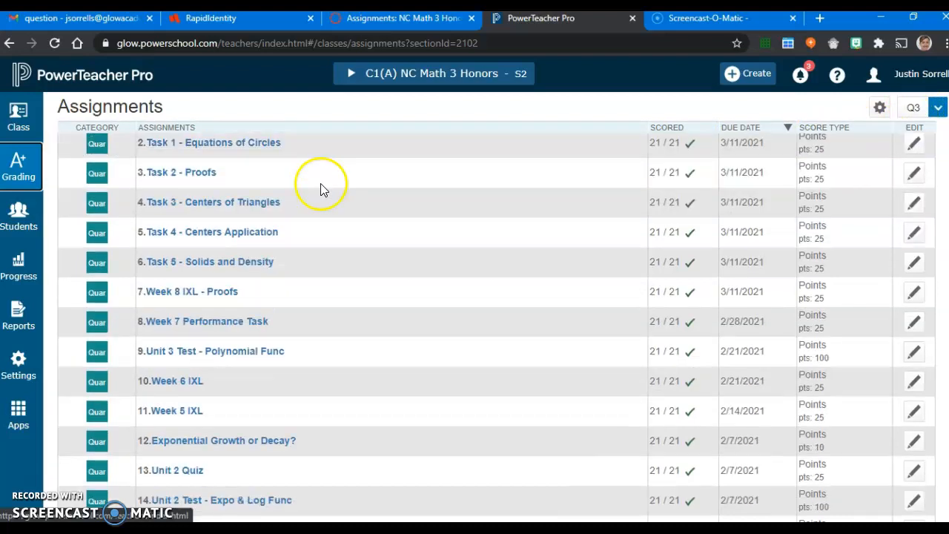
pyautogui.scroll(-2, 321, 189)
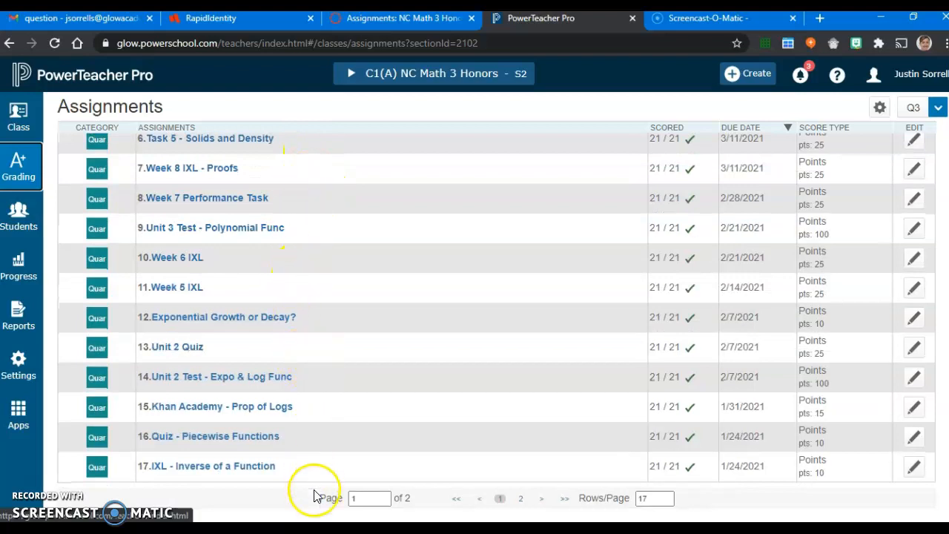
pyautogui.click(522, 500)
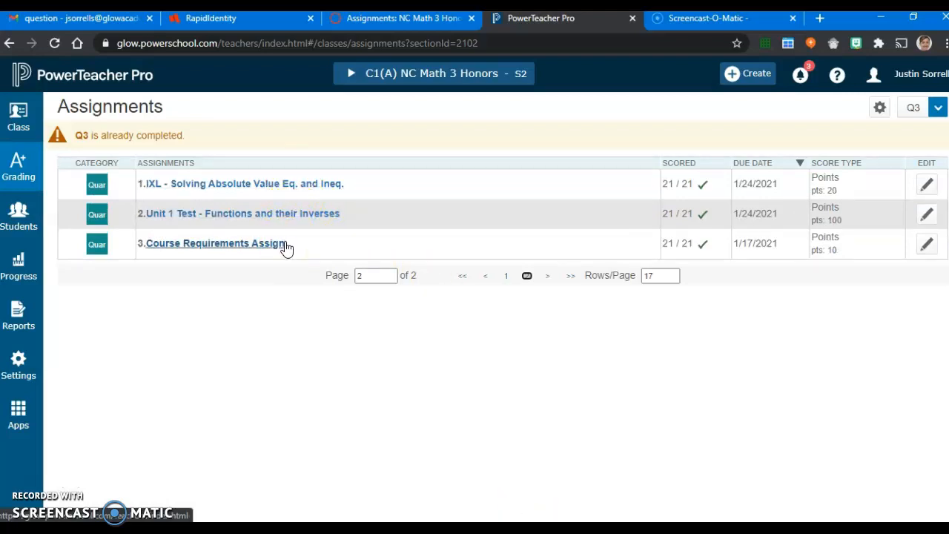
pyautogui.click(282, 253)
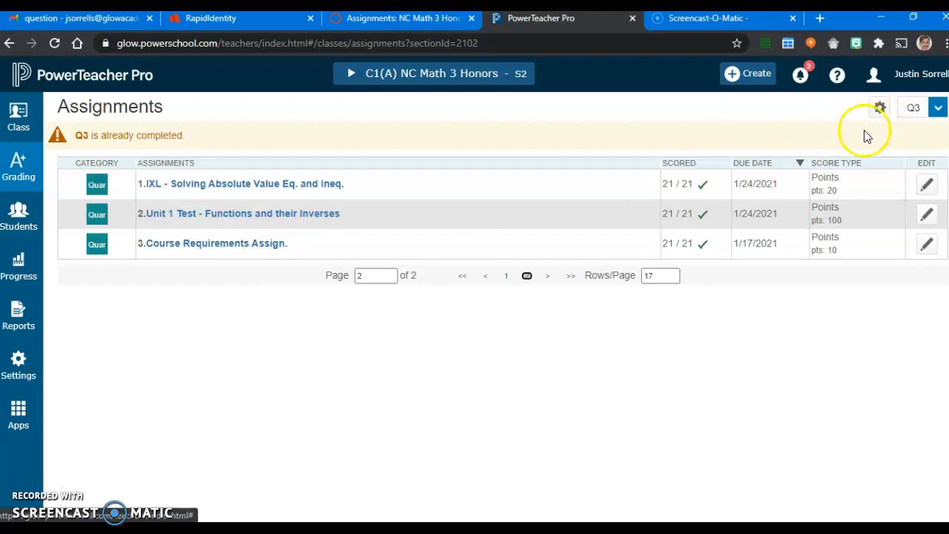
# Return to Canvas and look through the Quarter 3 Assignments group to compare it with the PowerTeacher Pro list
pyautogui.click(441, 19)
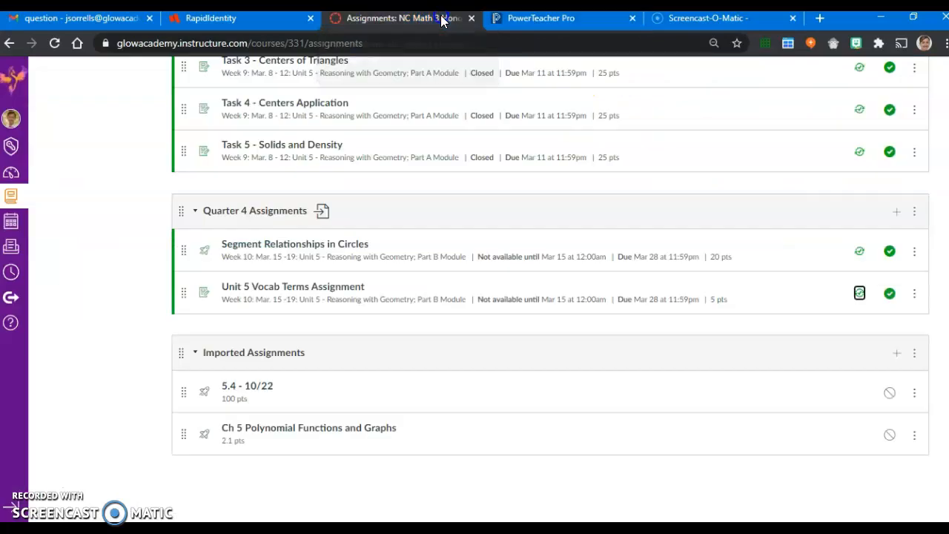
pyautogui.scroll(7, 498, 154)
pyautogui.scroll(5, 500, 161)
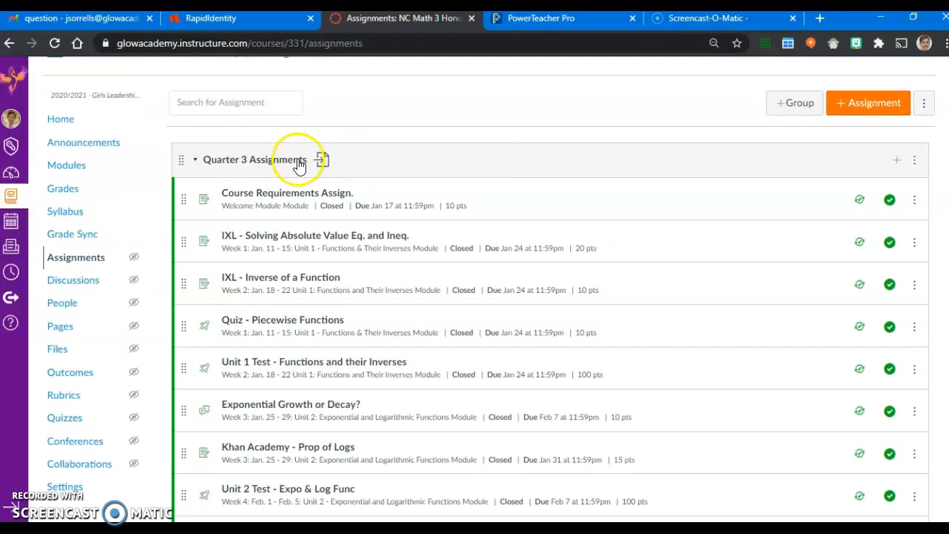
pyautogui.scroll(-1, 355, 166)
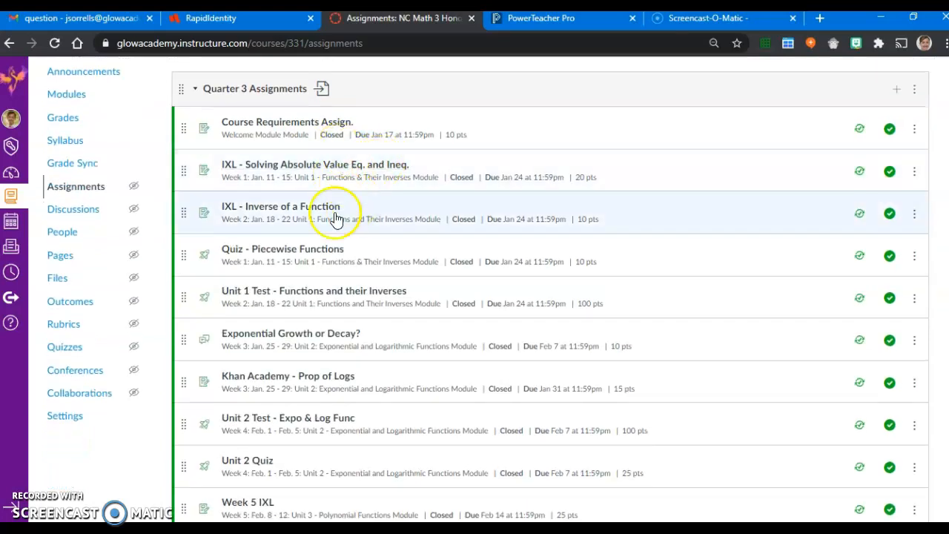
pyautogui.scroll(-1, 341, 359)
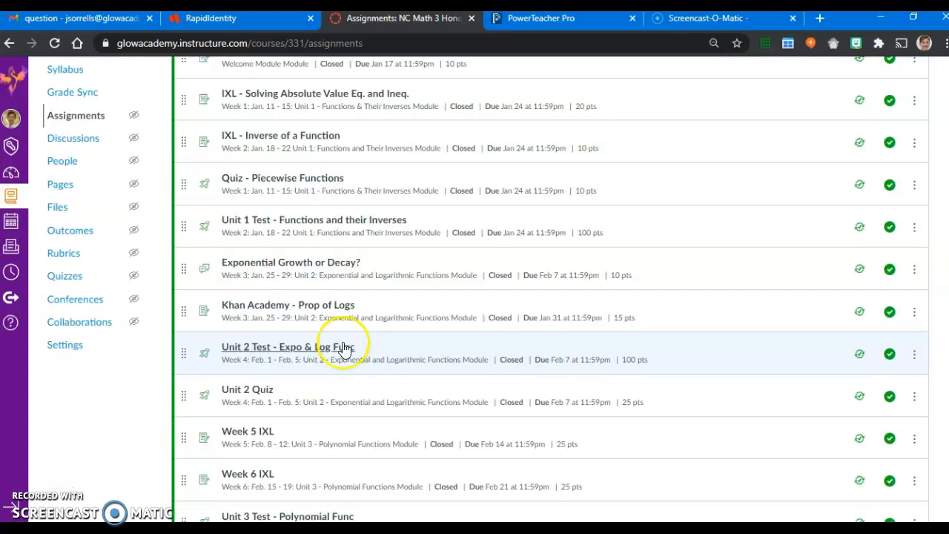
pyautogui.scroll(-5, 342, 353)
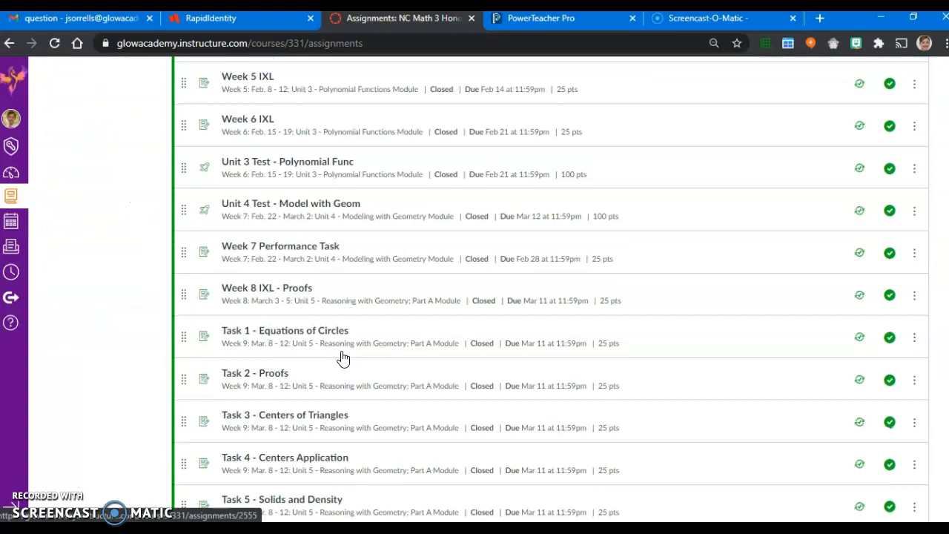
pyautogui.scroll(-1, 342, 358)
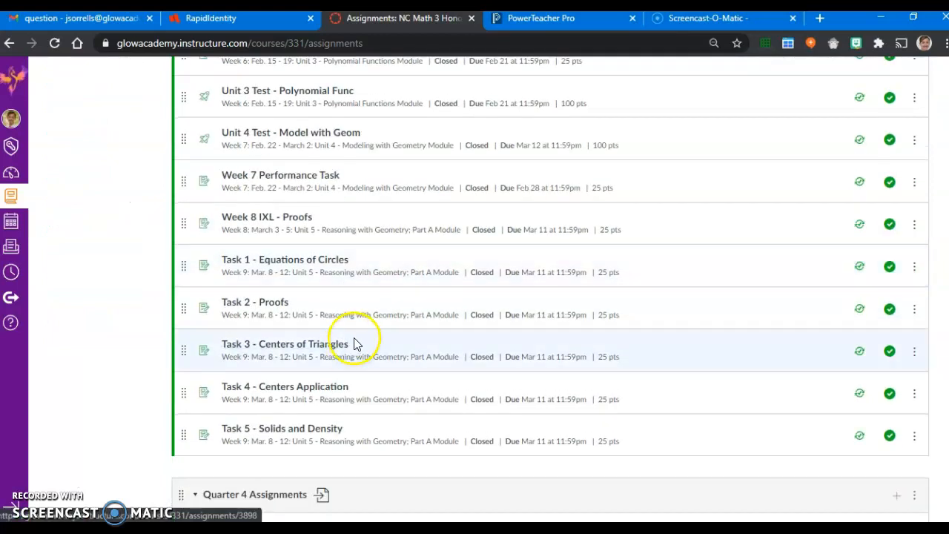
pyautogui.scroll(5, 363, 329)
pyautogui.scroll(3, 317, 180)
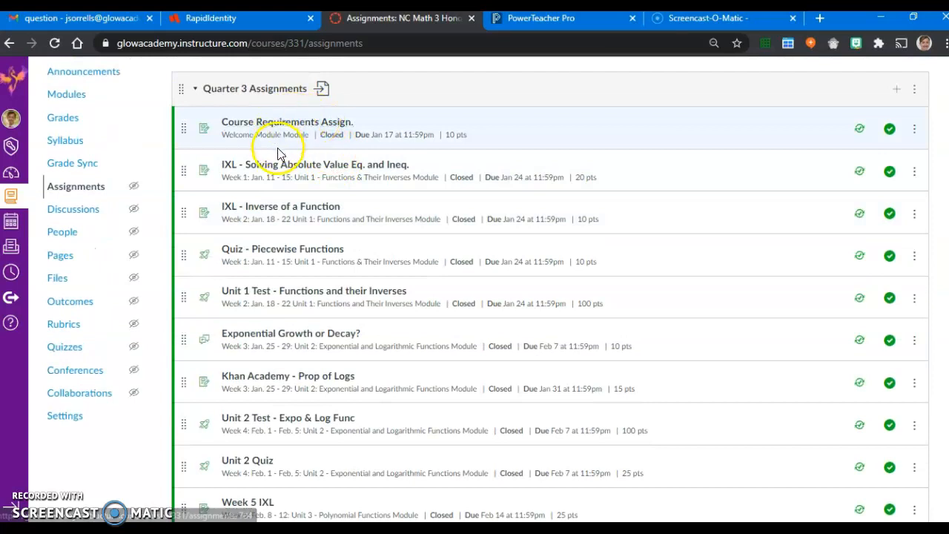
pyautogui.scroll(-4, 277, 148)
pyautogui.scroll(-1, 278, 148)
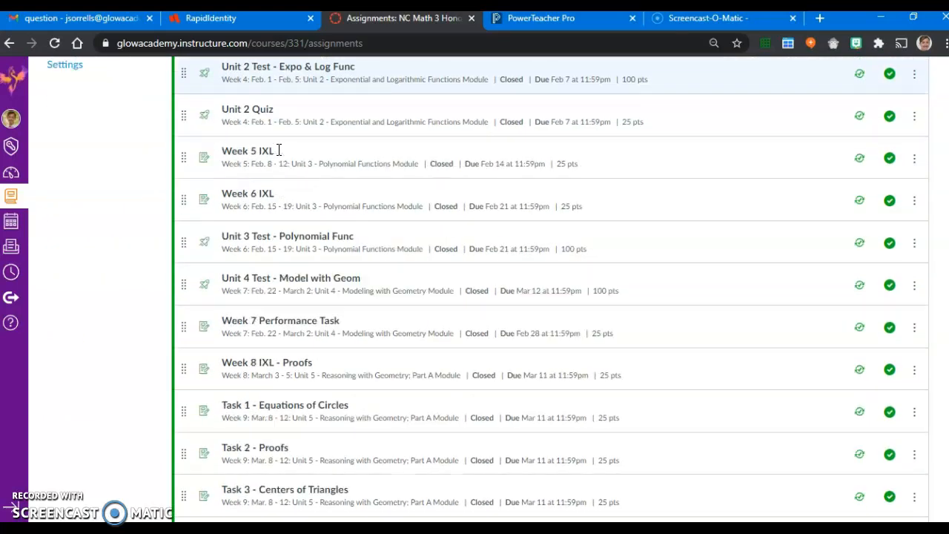
# Switch to PowerTeacher Pro and show the assignment list for Q4 to check the synced assignments
pyautogui.click(500, 19)
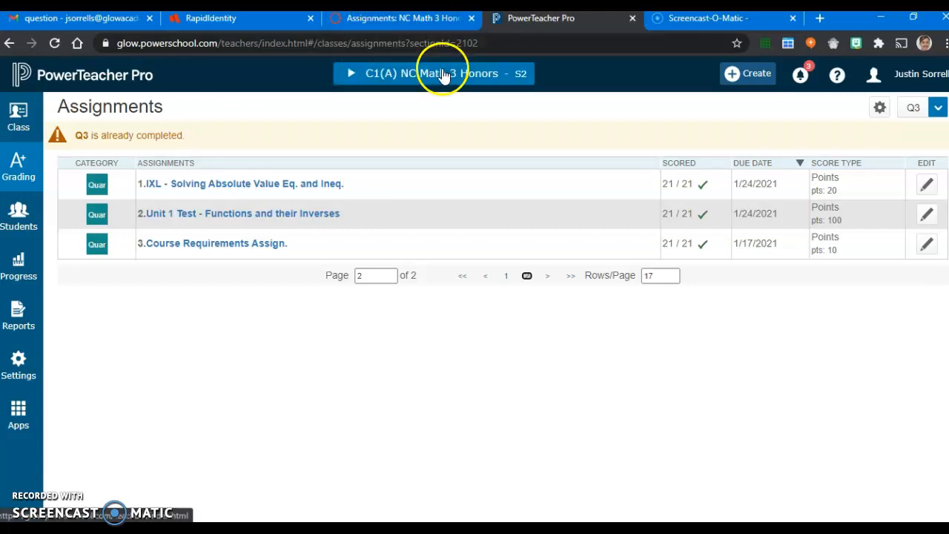
pyautogui.click(939, 110)
pyautogui.click(827, 214)
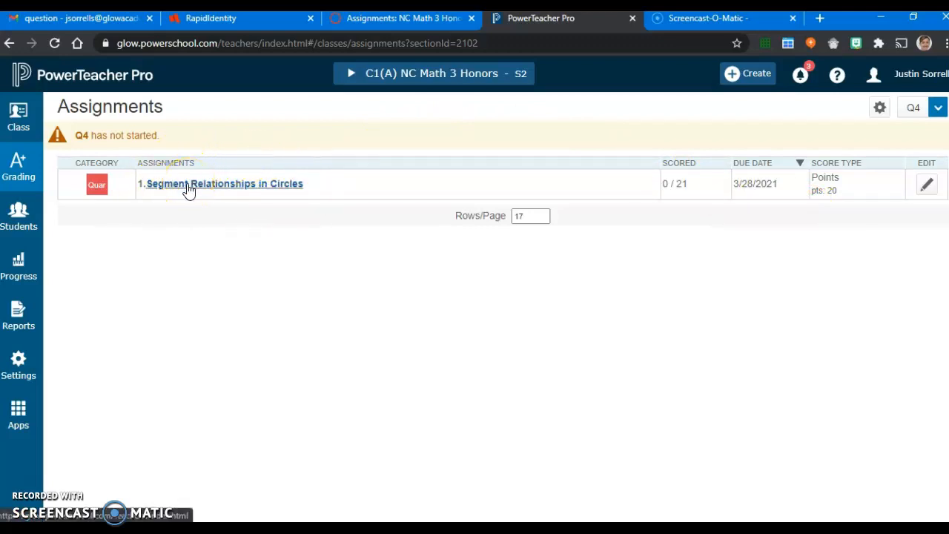
pyautogui.click(140, 131)
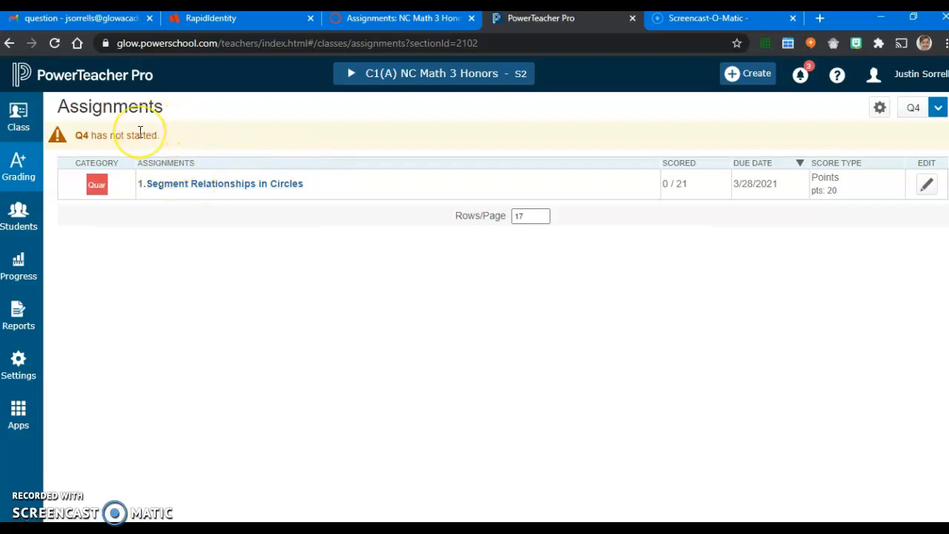
pyautogui.click(364, 76)
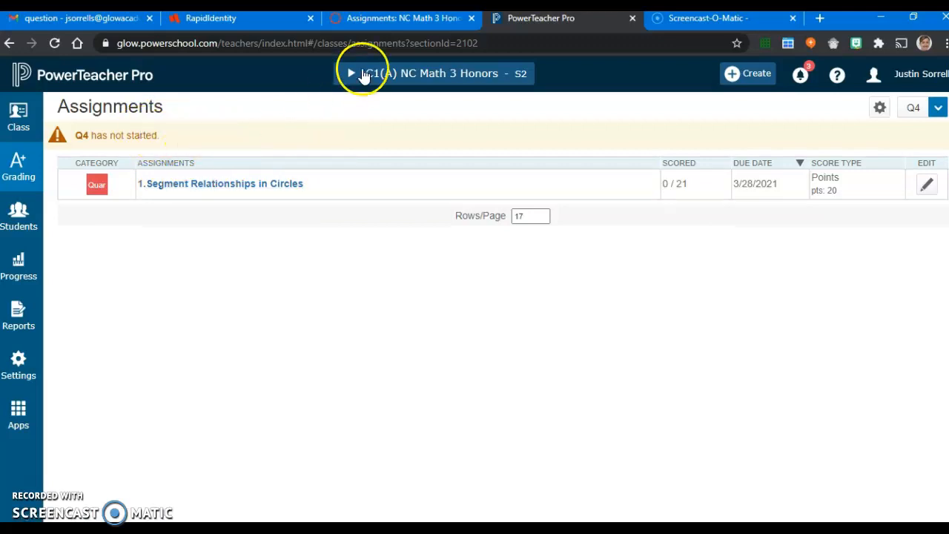
# Switch to Canvas and review the Quarter 3, Quarter 4 and Imported Assignments groups of NC Math 3 Honors
pyautogui.click(372, 25)
pyautogui.scroll(-6, 288, 180)
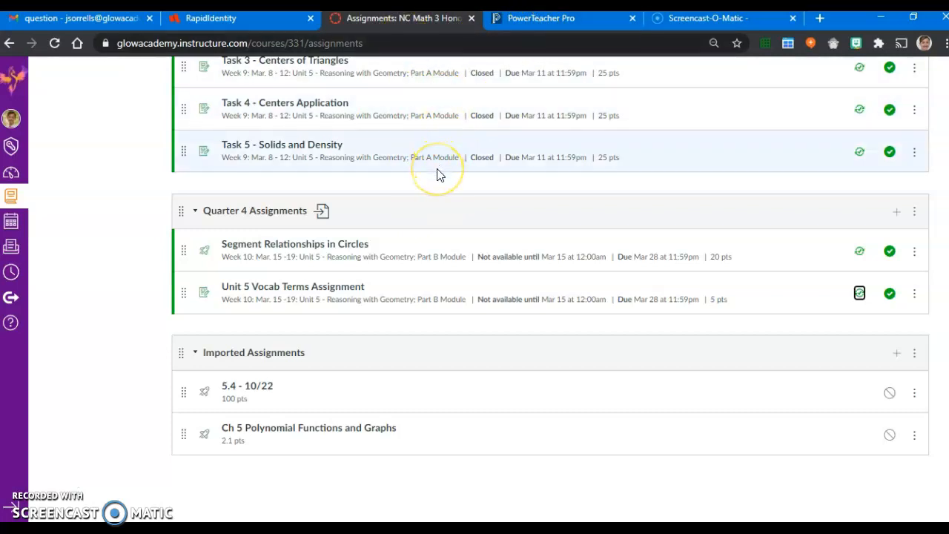
pyautogui.scroll(7, 437, 174)
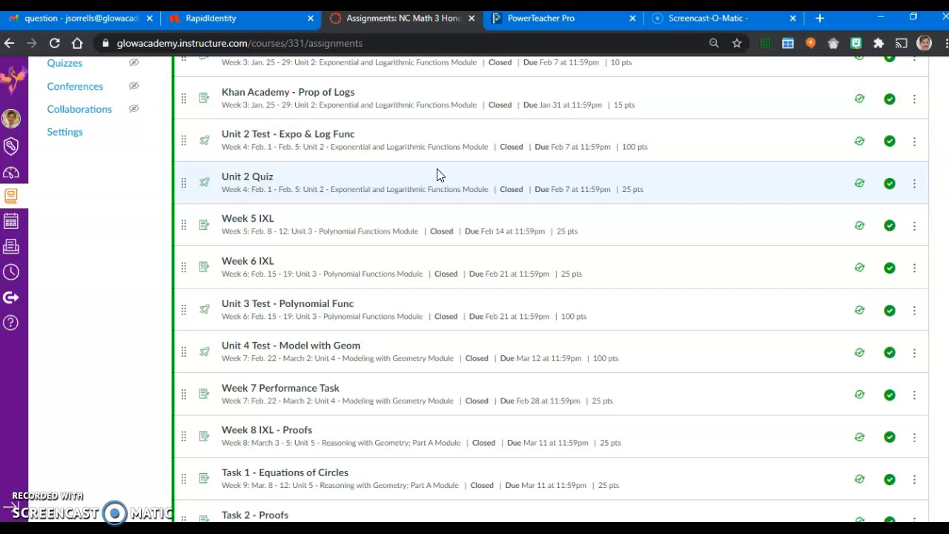
pyautogui.scroll(5, 437, 174)
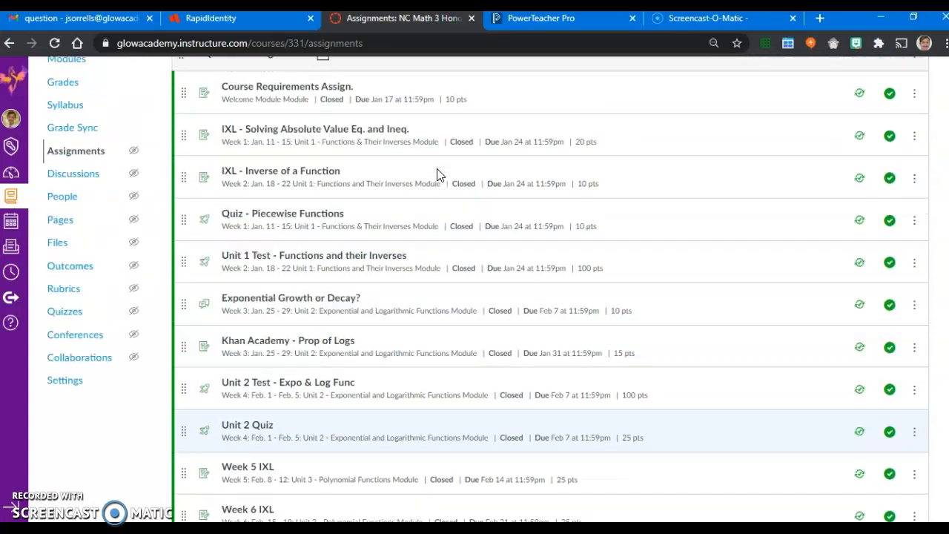
pyautogui.click(685, 173)
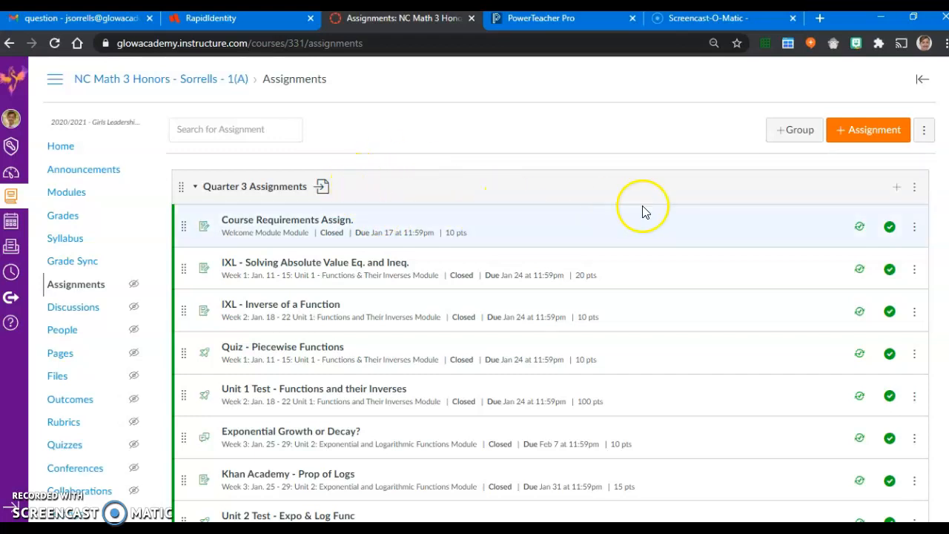
# Weight the final grade by assignment groups with Quarter 4 Assignments at 100%, save, and check the weights shown on the groups
pyautogui.click(925, 131)
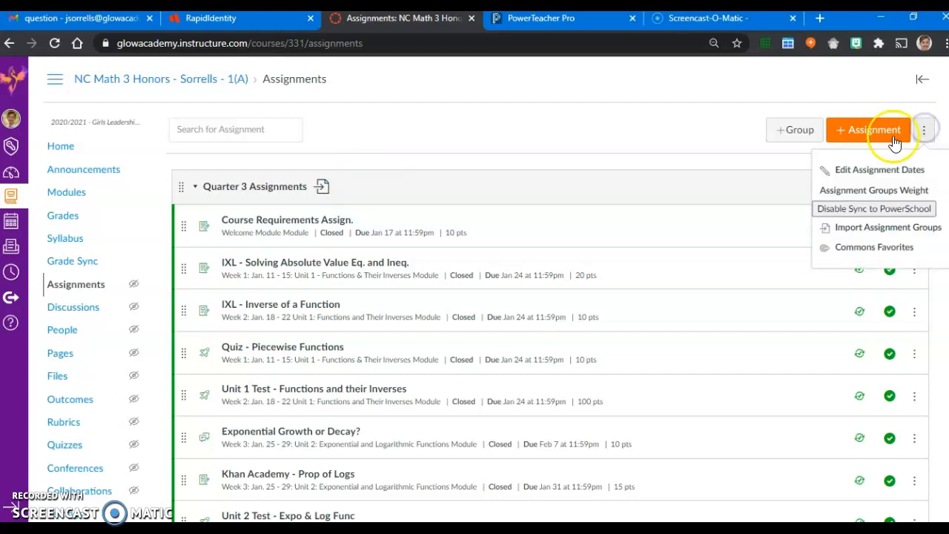
pyautogui.click(856, 191)
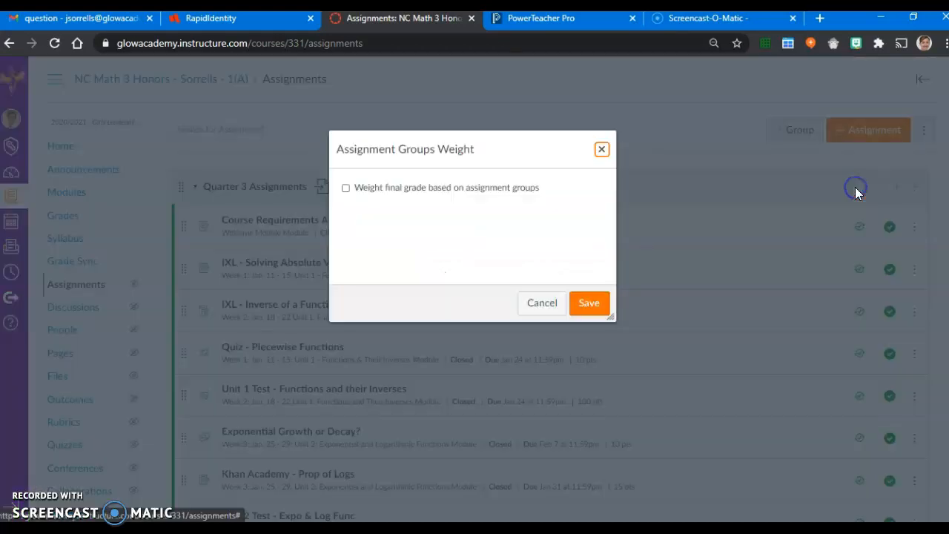
pyautogui.click(346, 190)
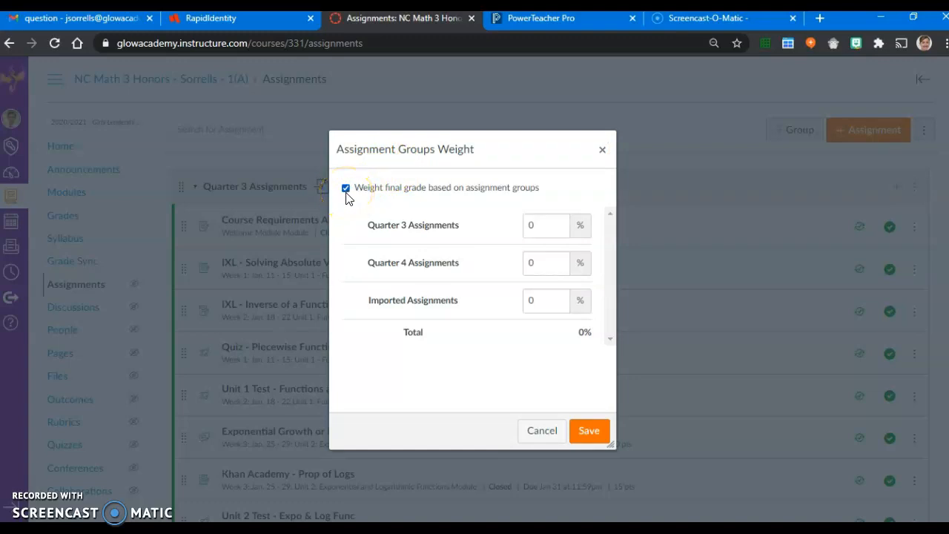
pyautogui.click(543, 263)
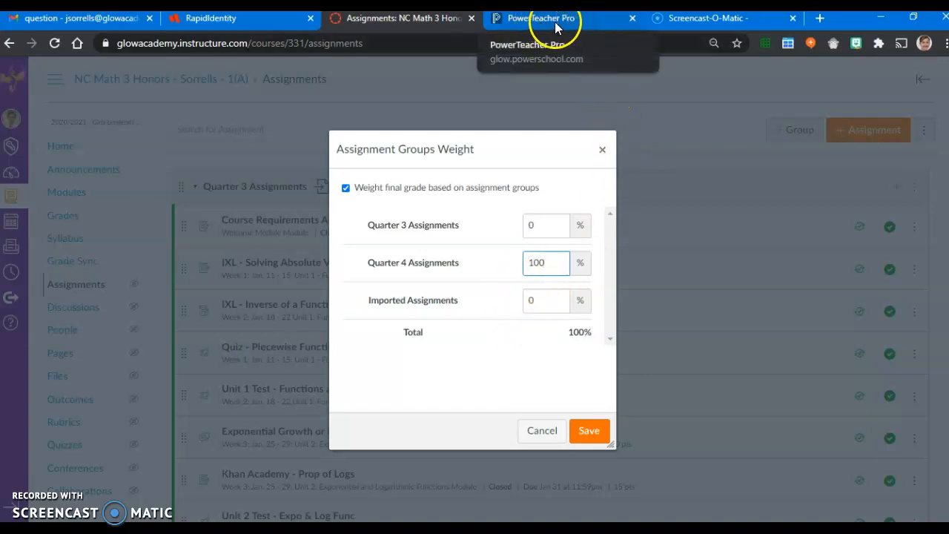
pyautogui.click(585, 430)
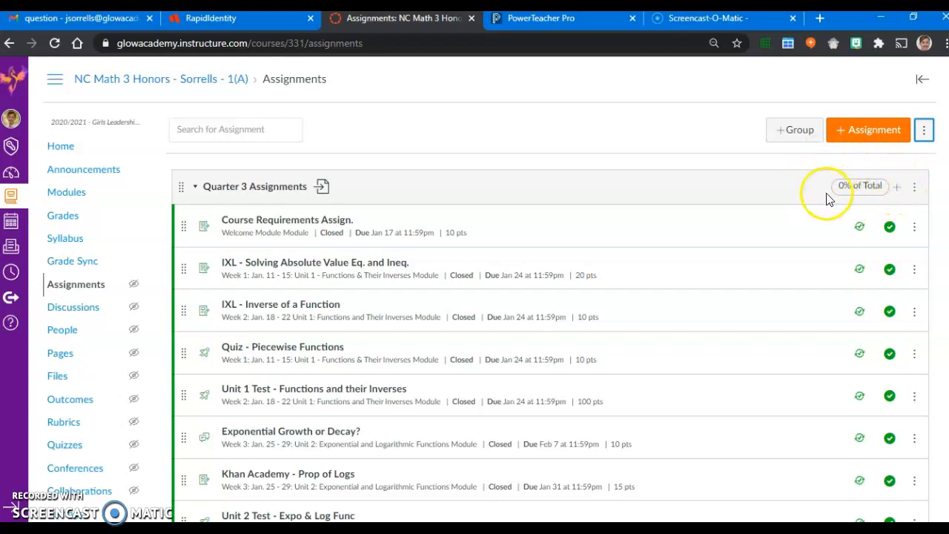
pyautogui.scroll(-15, 856, 212)
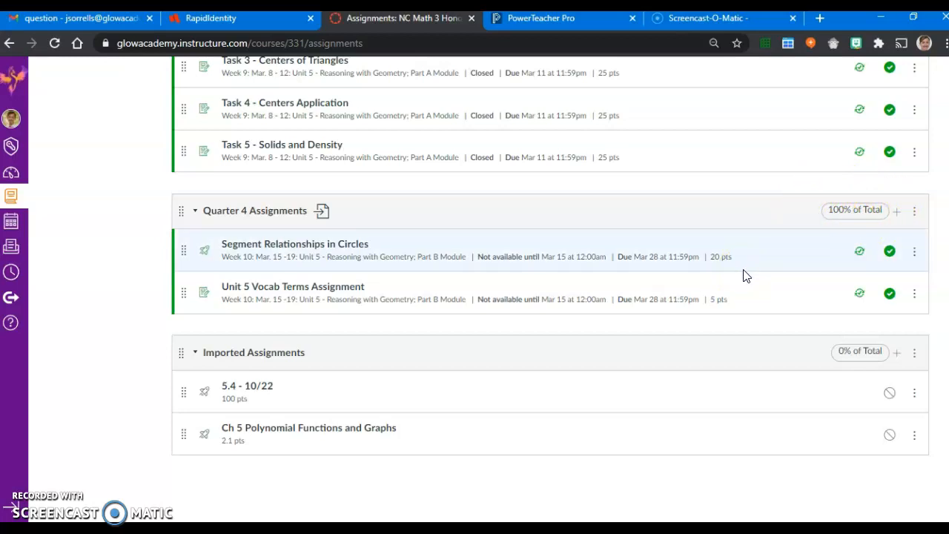
pyautogui.scroll(2, 745, 275)
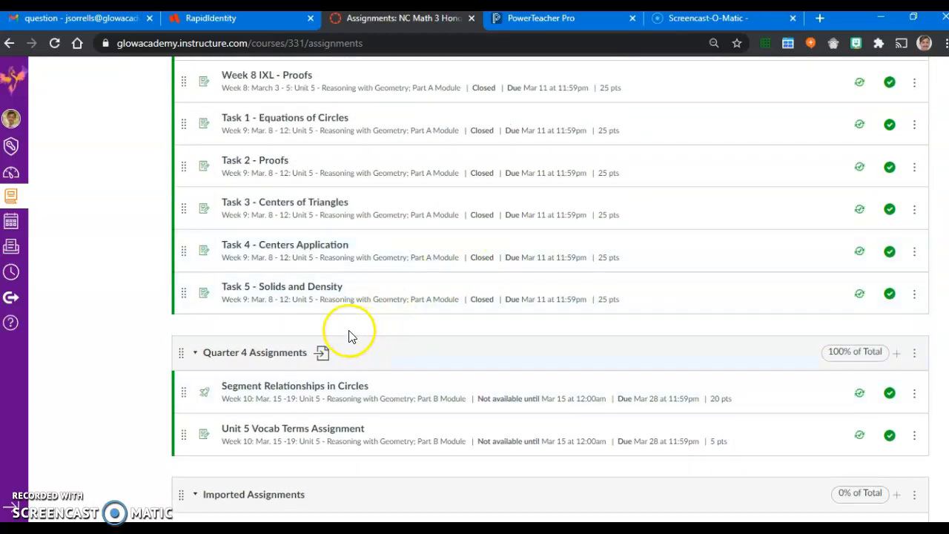